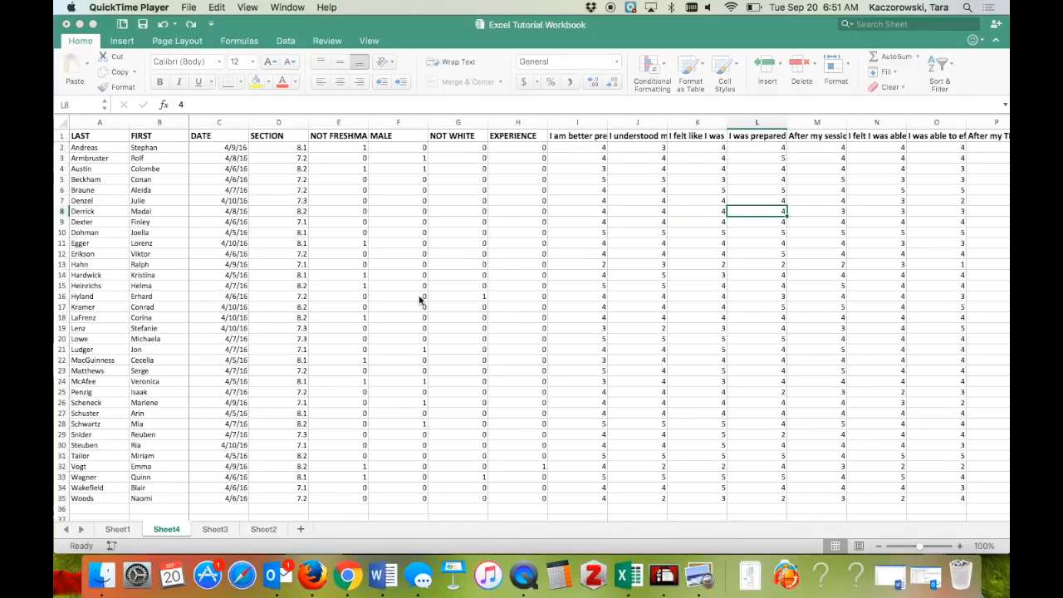
Step: Scroll across Sheet4 to review the survey rating columns
scroll(419, 299, "right", 3)
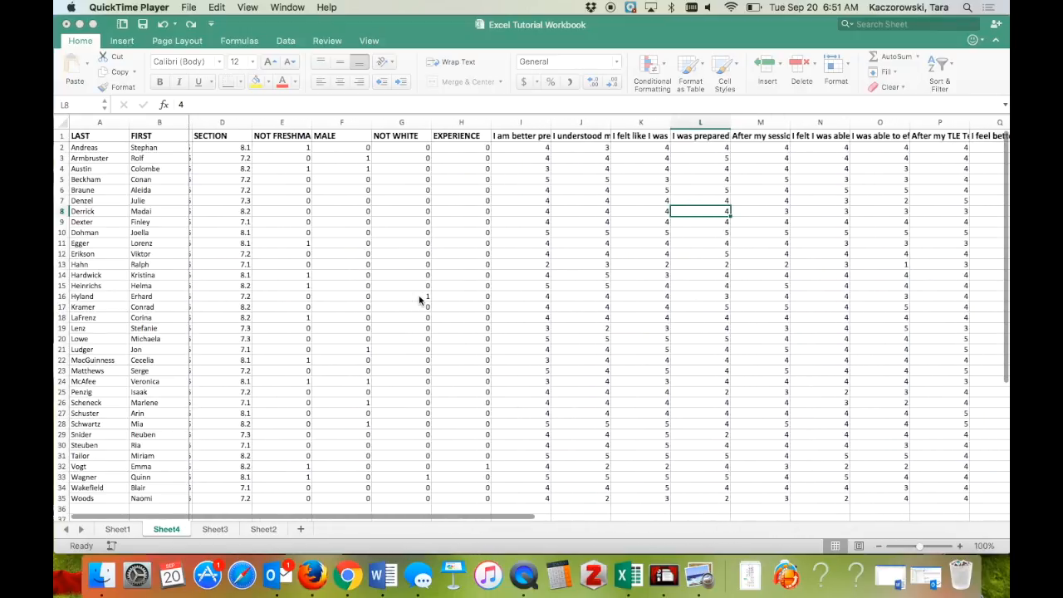
scroll(420, 300, "left", 3)
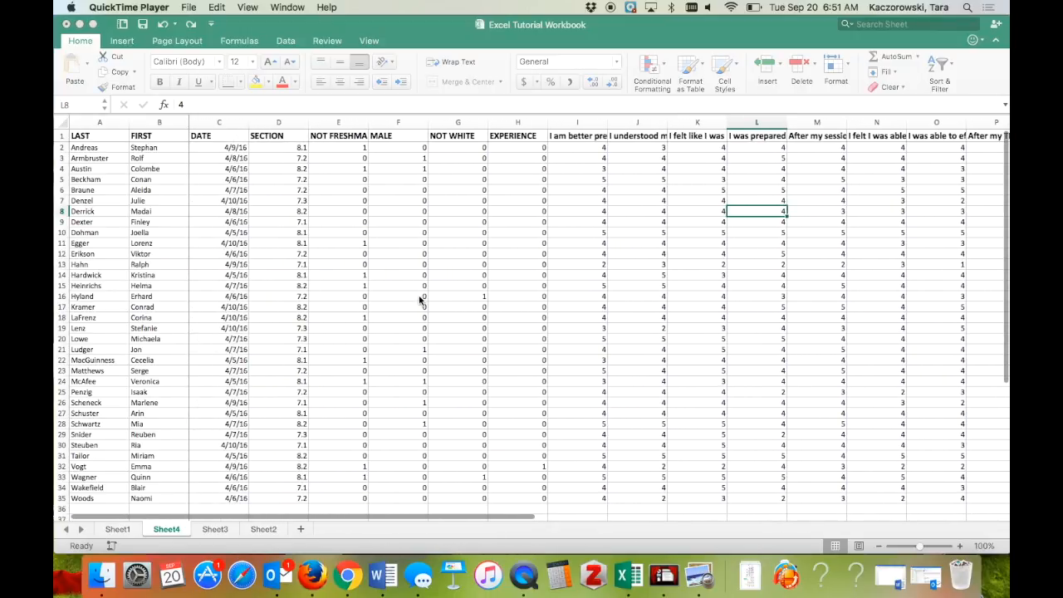
scroll(385, 253, "right", 1)
scroll(387, 254, "left", 1)
scroll(390, 255, "right", 1)
scroll(389, 255, "left", 1)
scroll(390, 254, "down", 3)
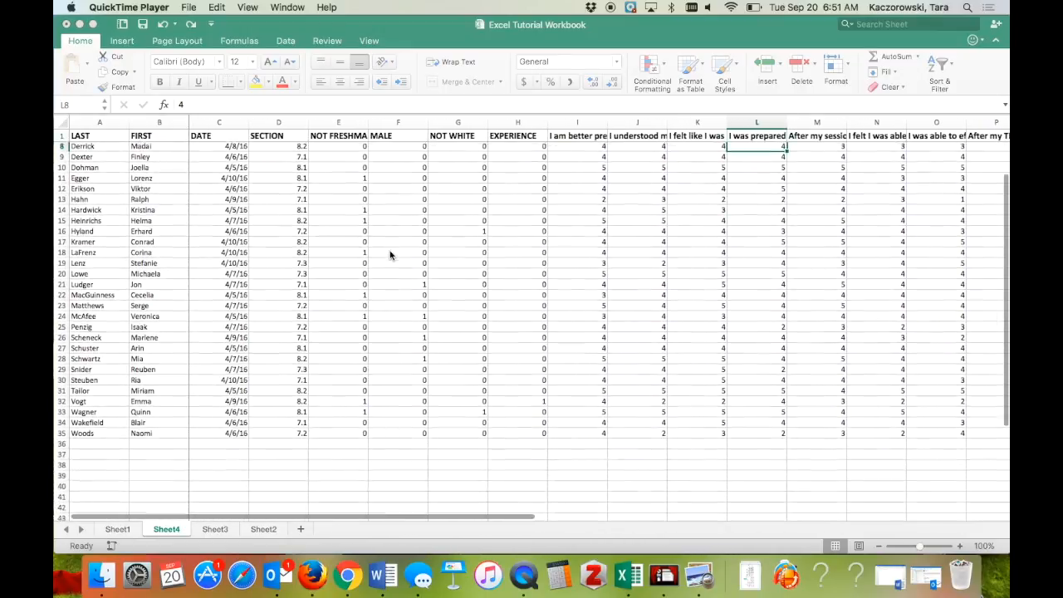
scroll(390, 255, "up", 1)
scroll(390, 255, "up", 3)
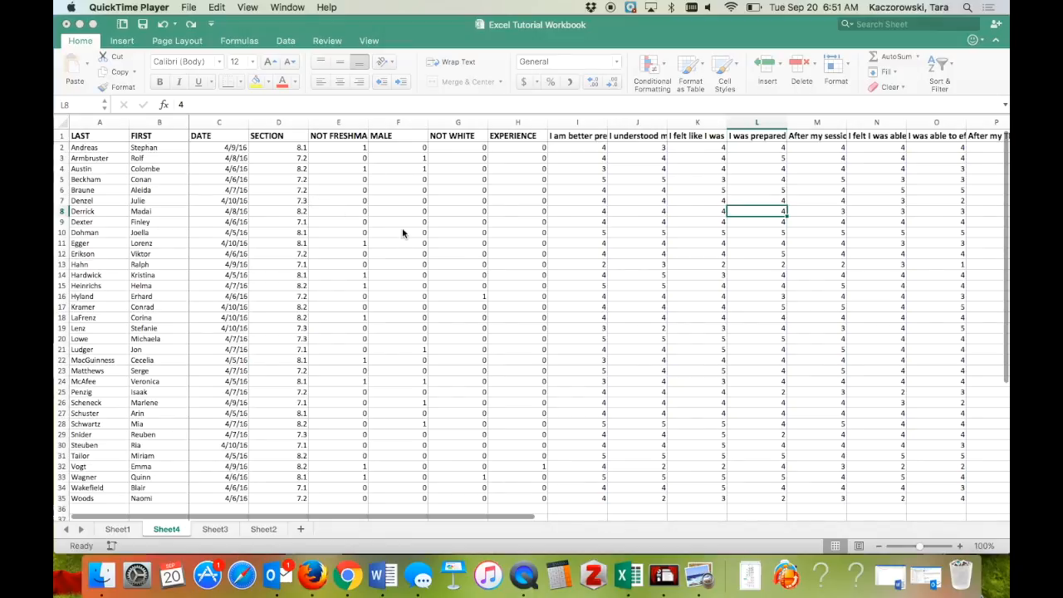
scroll(404, 232, "right", 2)
scroll(404, 232, "right", 1)
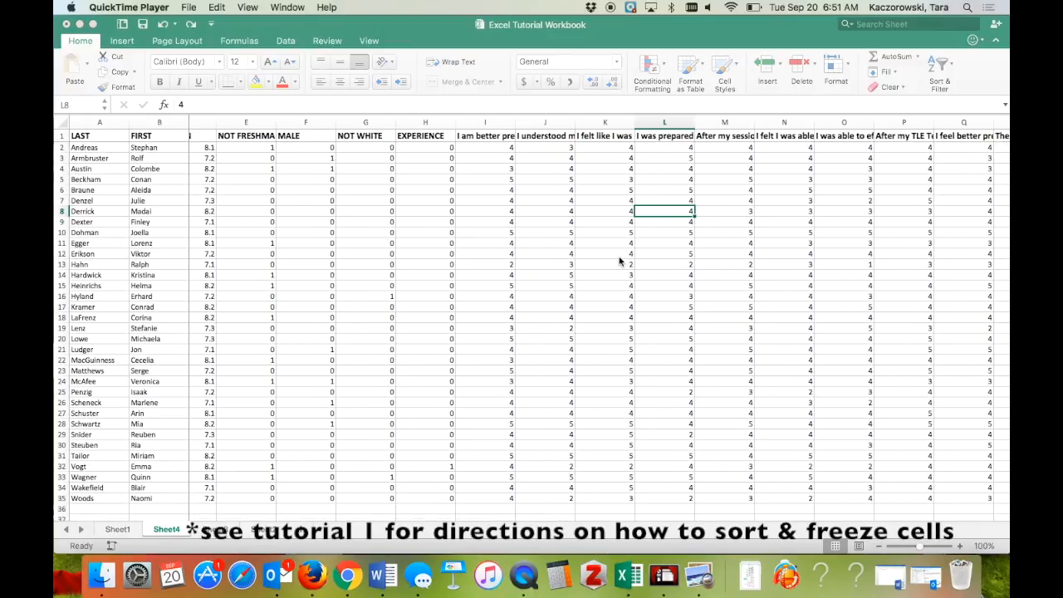
scroll(630, 260, "left", 2)
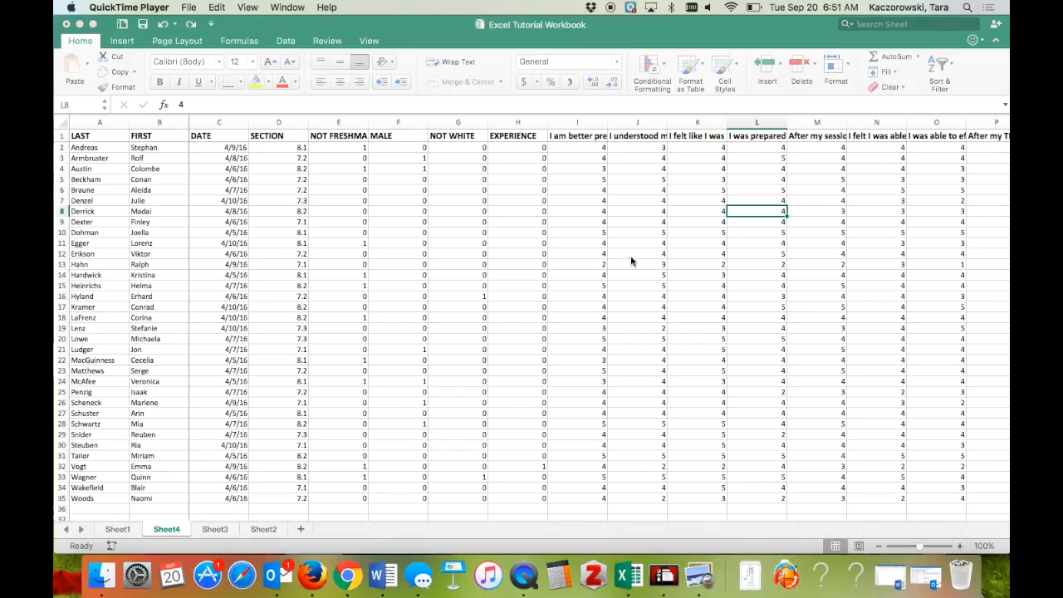
scroll(636, 262, "right", 1)
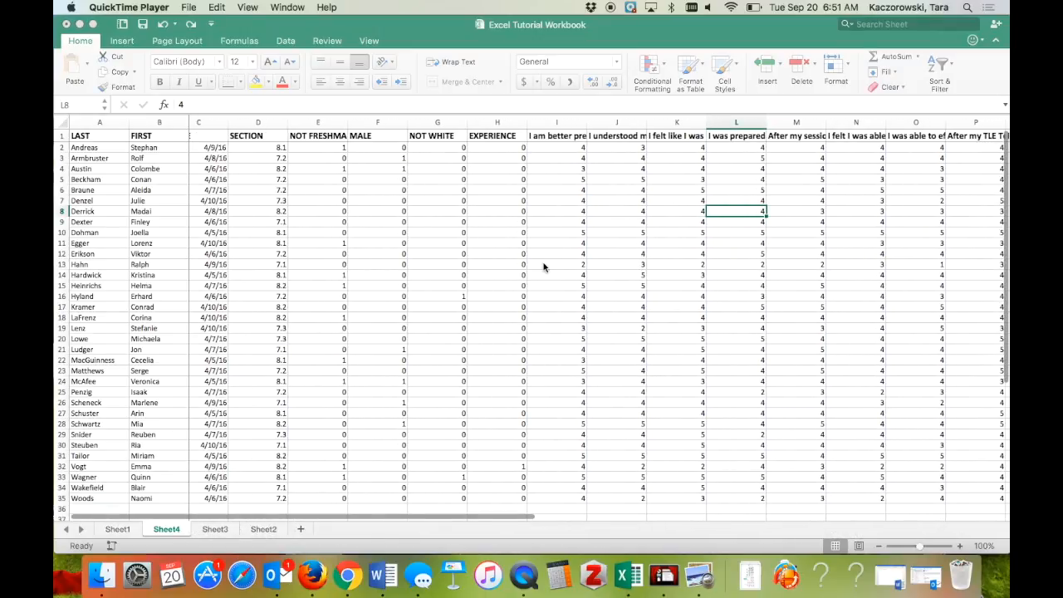
scroll(544, 265, "right", 2)
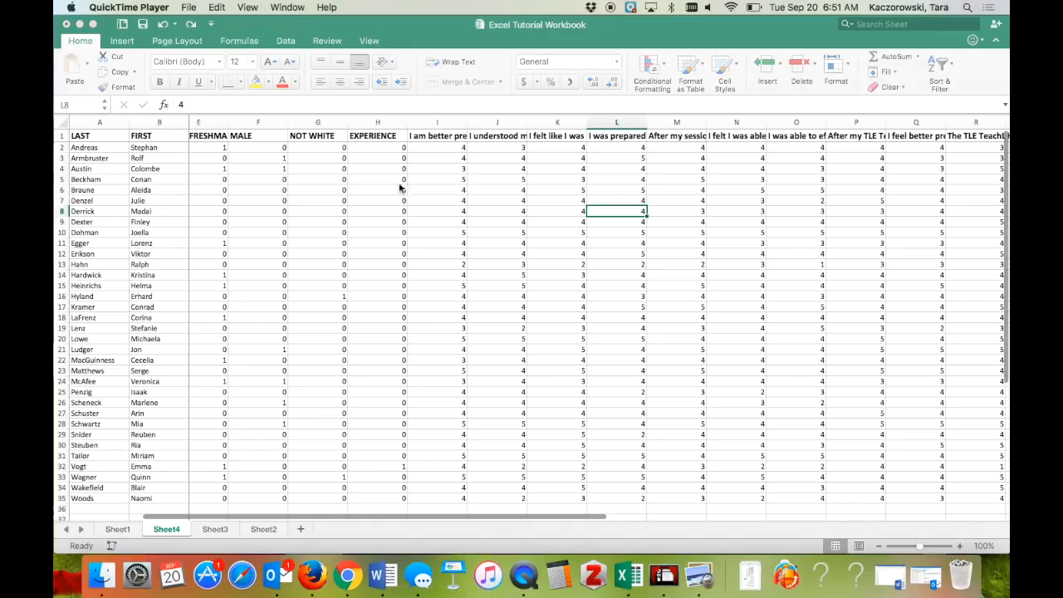
scroll(387, 166, "right", 1)
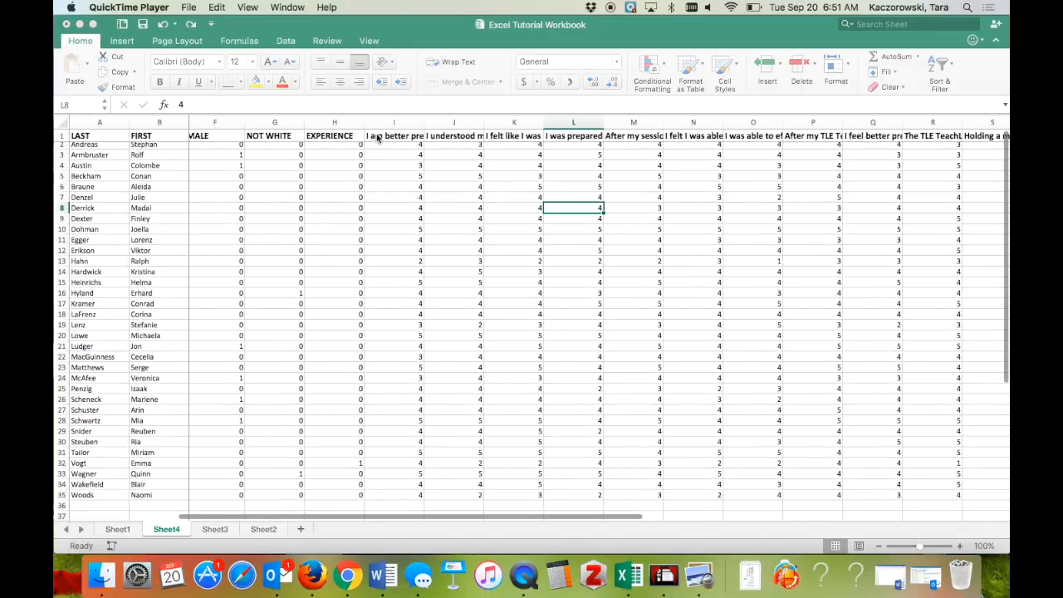
Step: Select the ratings block from I2 to T35
left_click(379, 128)
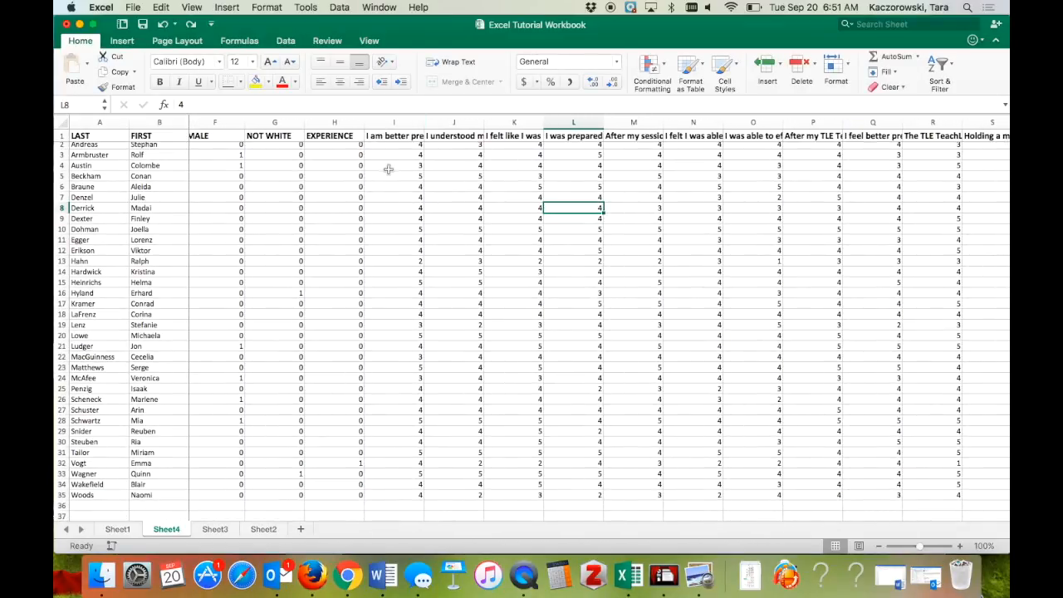
scroll(389, 169, "up", 1)
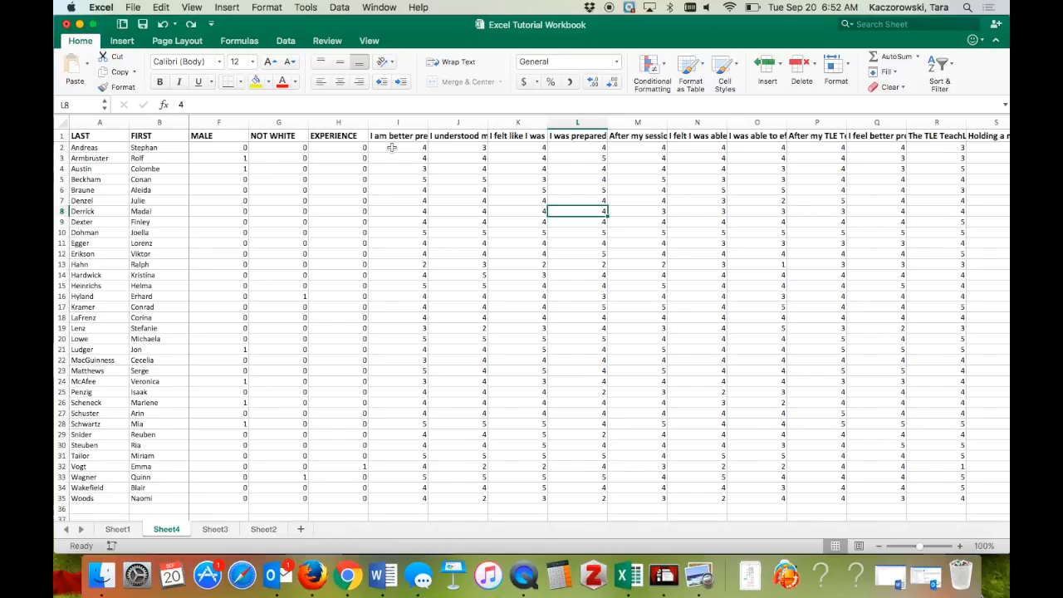
left_click_drag(392, 148, 456, 481)
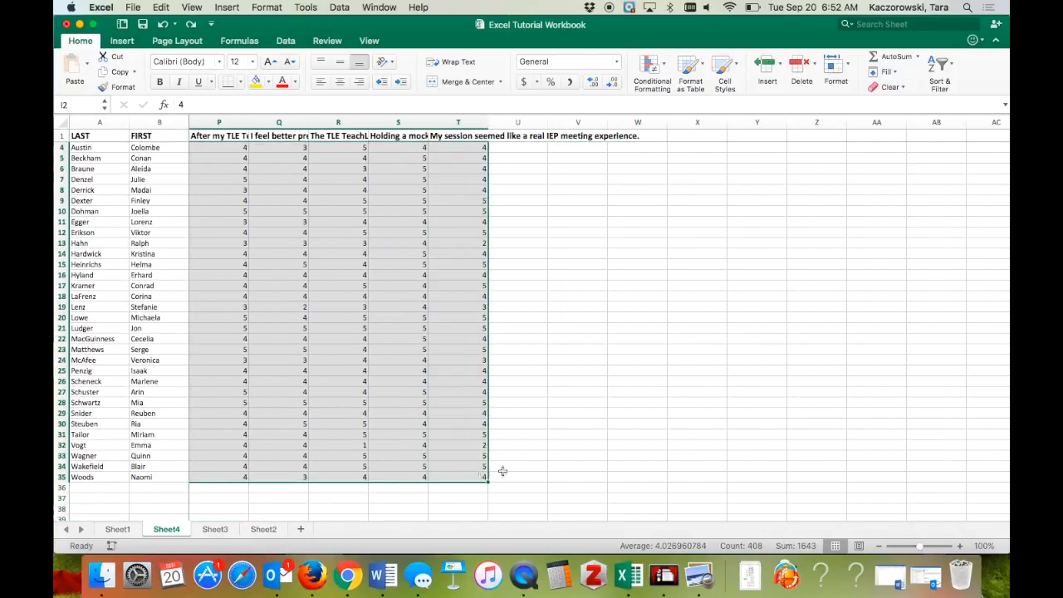
scroll(583, 433, "left", 6)
scroll(582, 432, "up", 1)
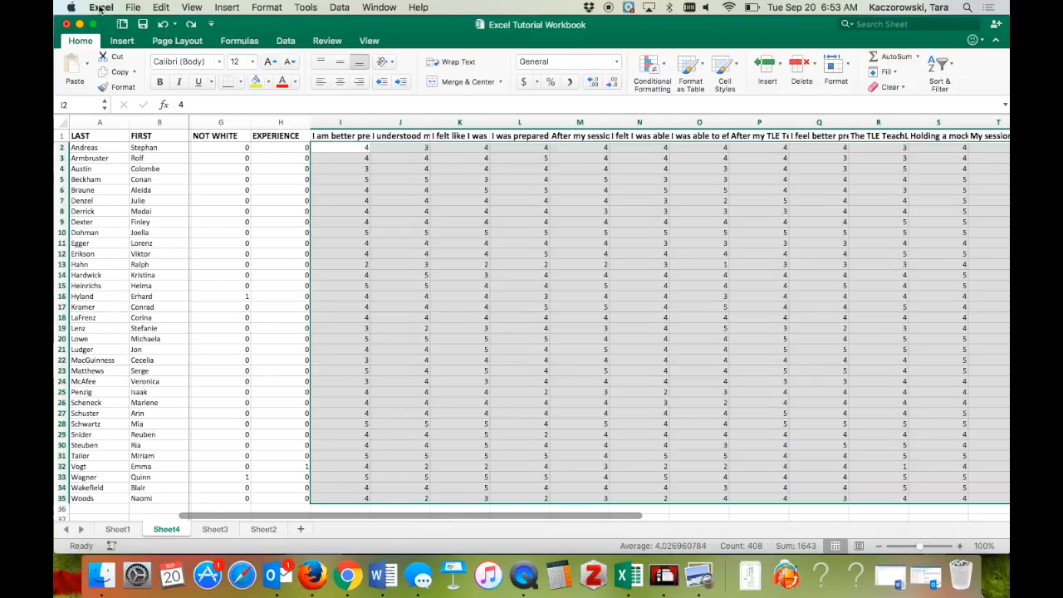
left_click(285, 43)
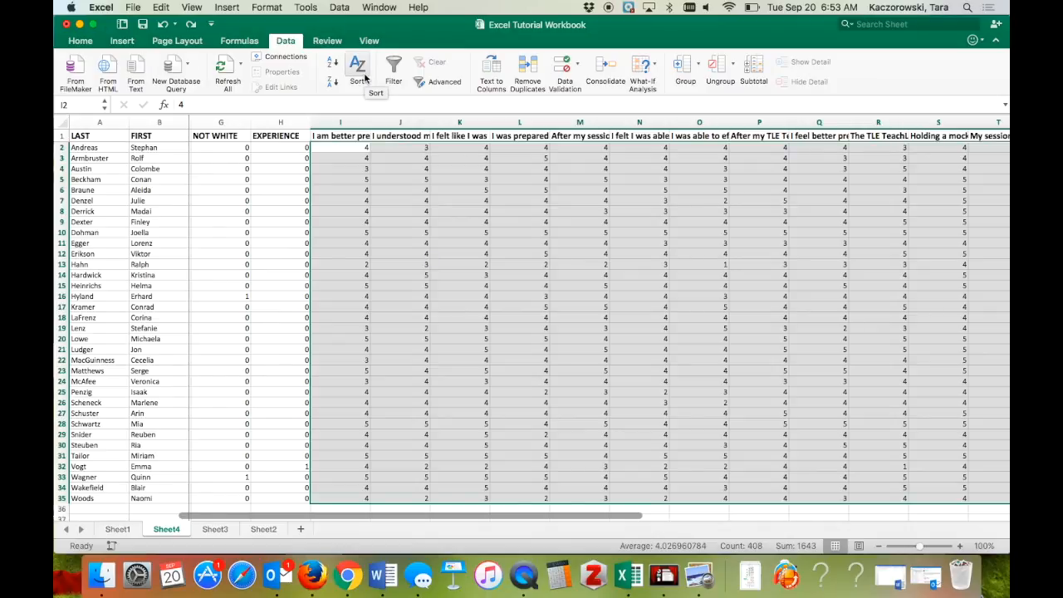
left_click(268, 8)
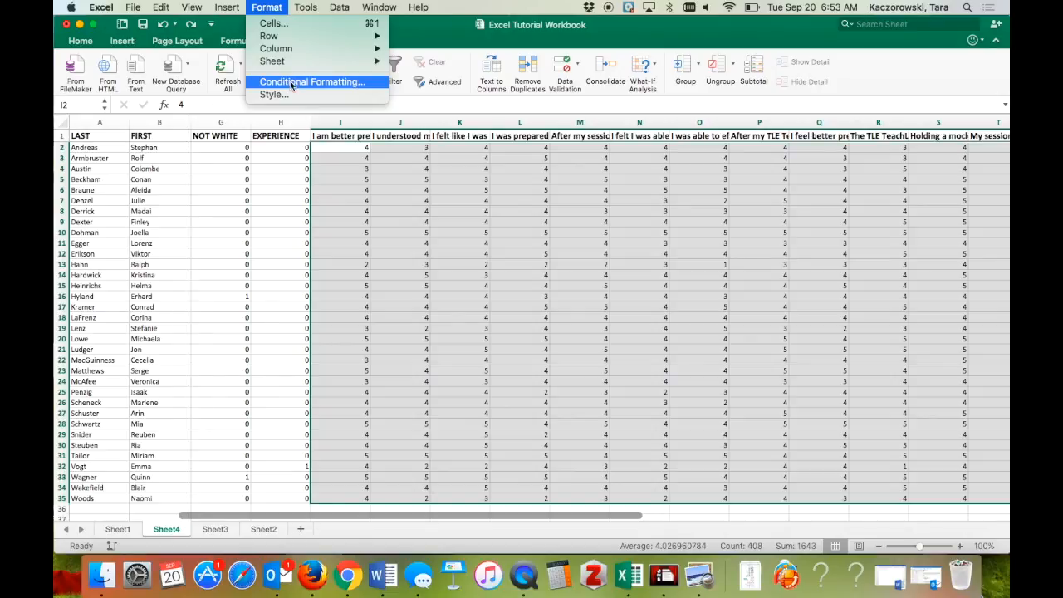
mouse_move(397, 5)
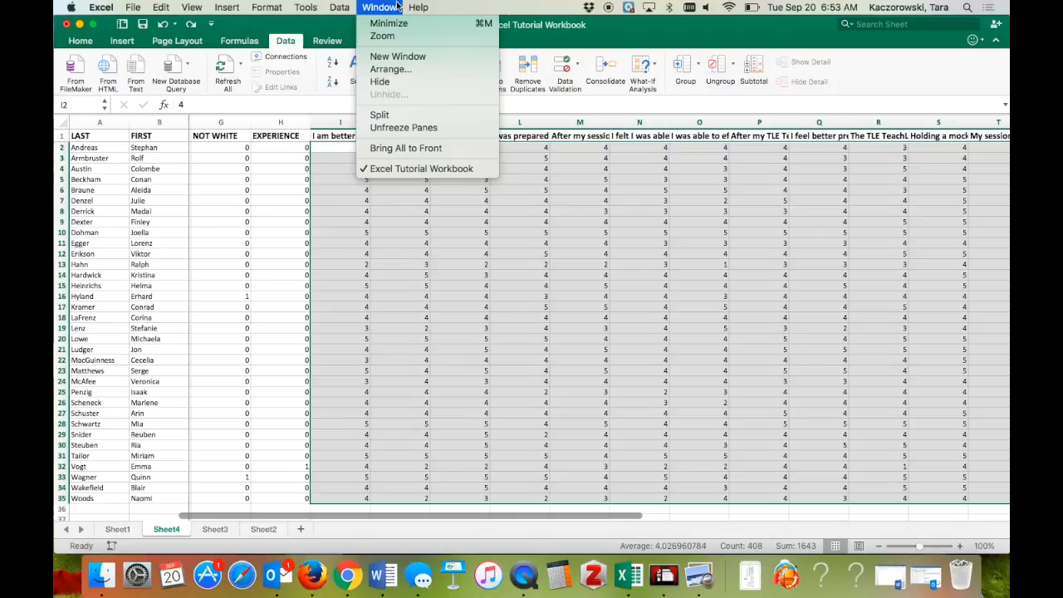
left_click(78, 46)
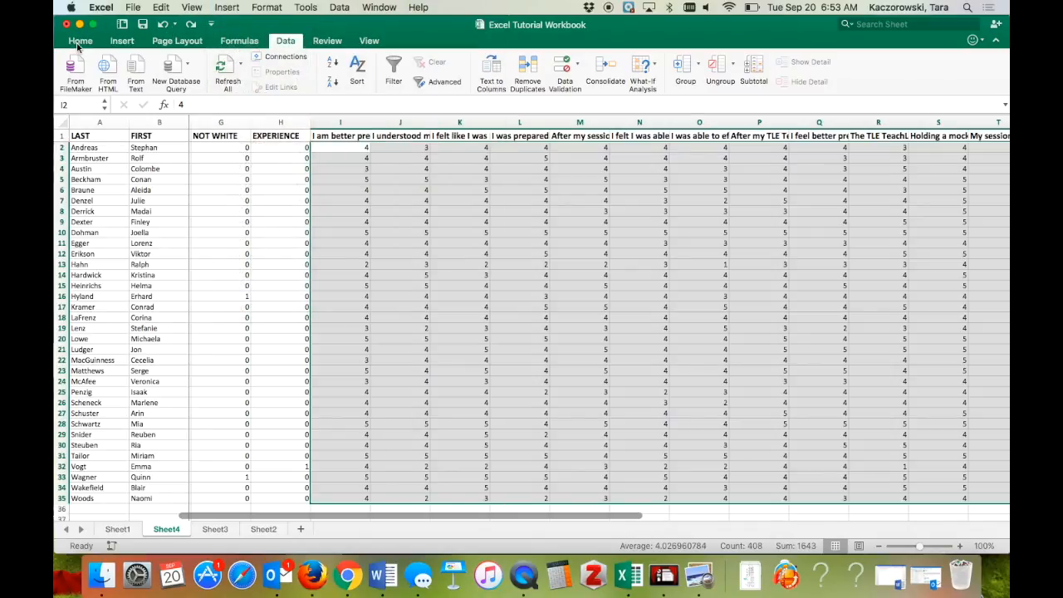
left_click(78, 43)
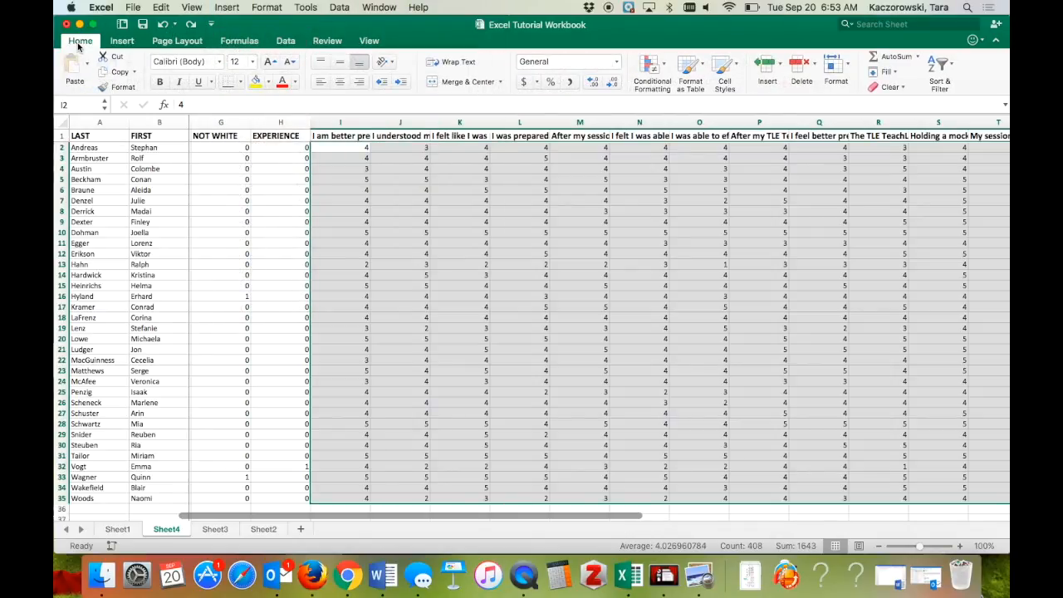
left_click(665, 62)
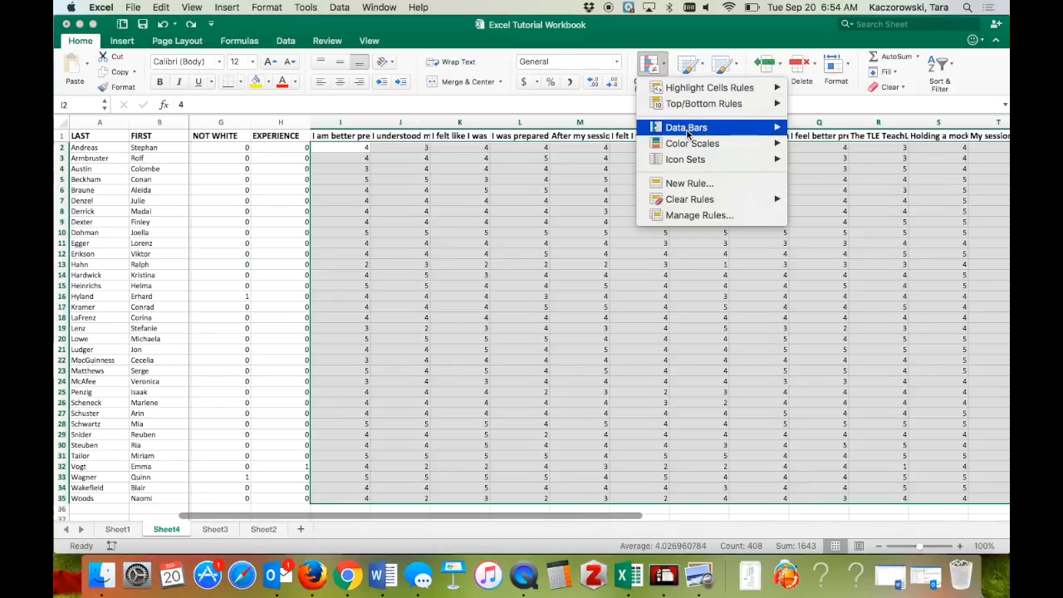
mouse_move(687, 133)
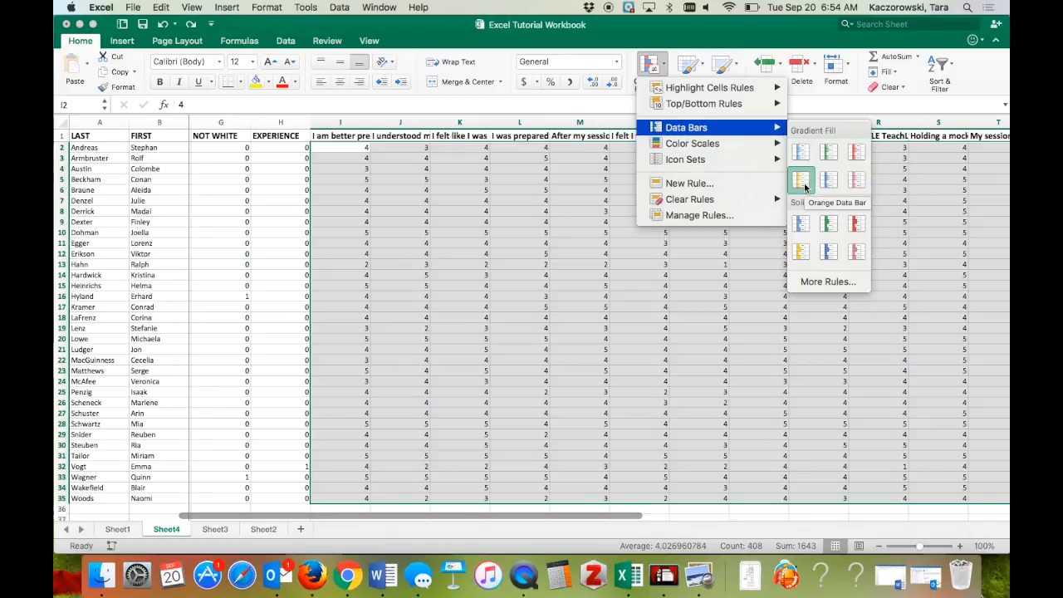
left_click(802, 183)
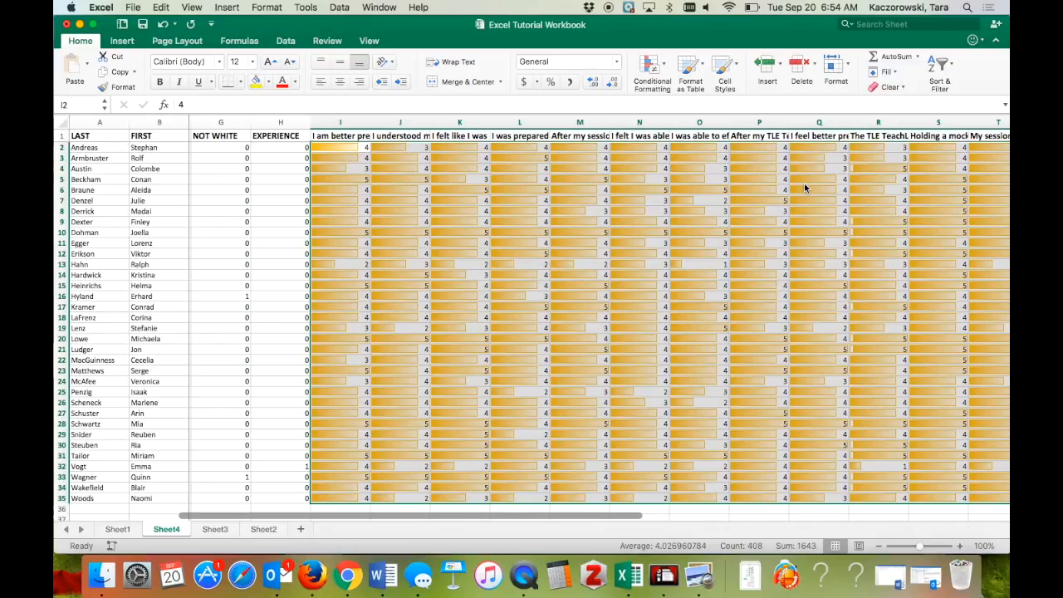
key("super+z")
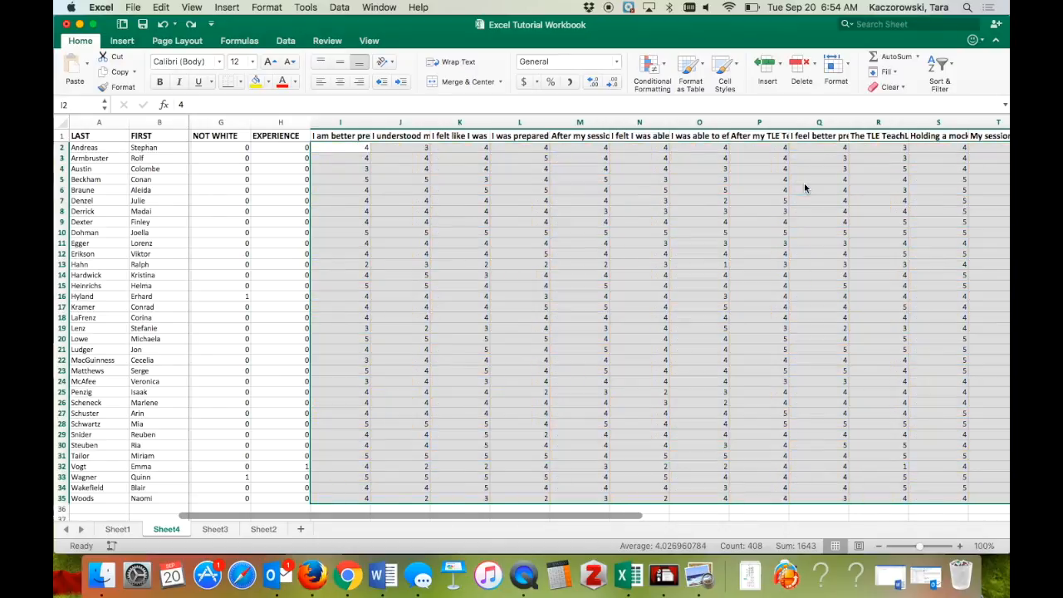
Step: Start a Highlight Cells Rules 'Between' rule from Conditional Formatting for the selected ratings
left_click(669, 72)
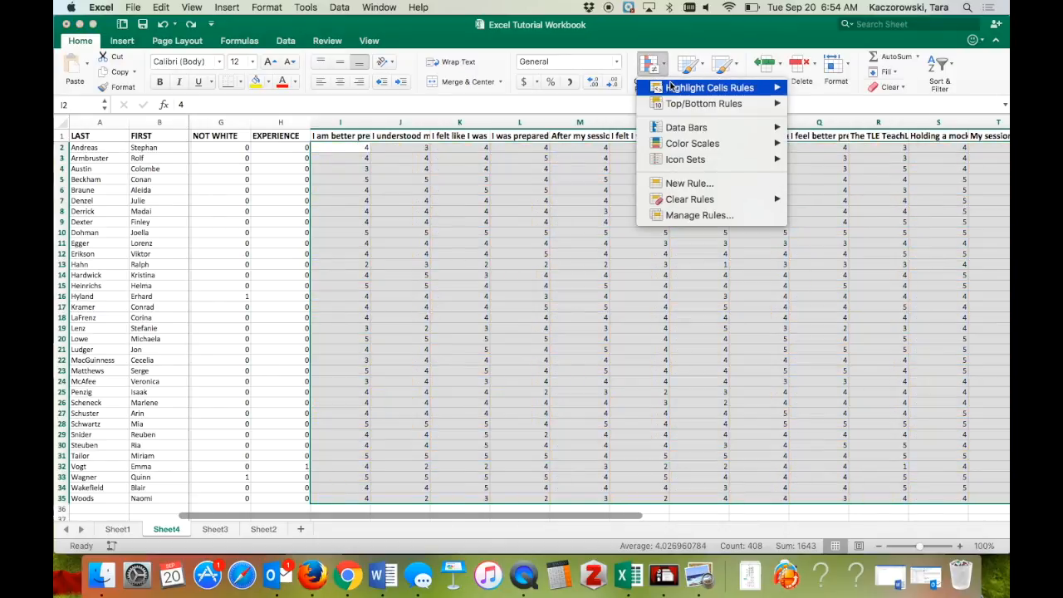
mouse_move(670, 86)
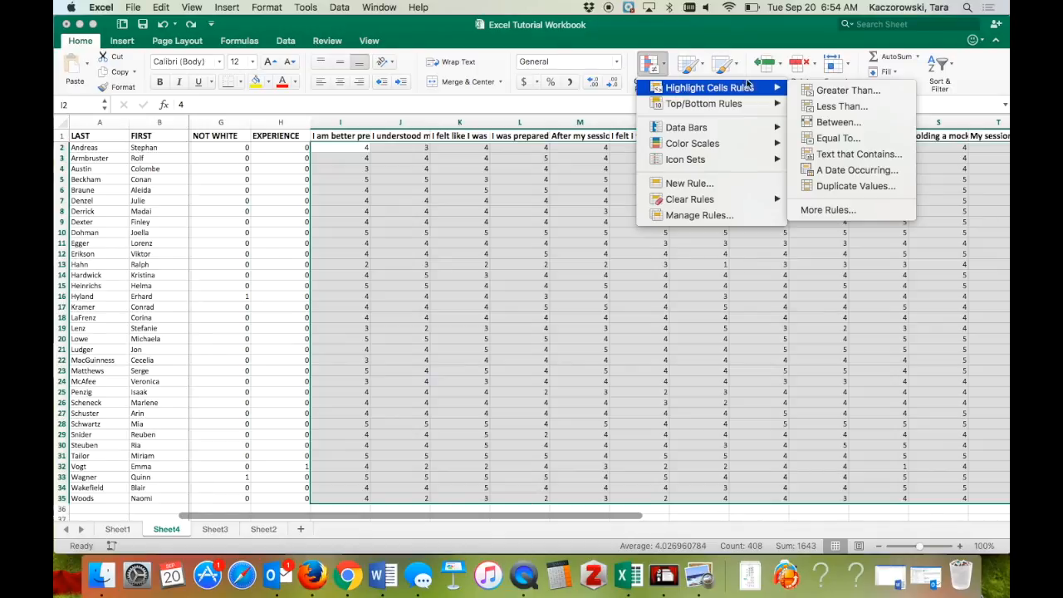
mouse_move(778, 87)
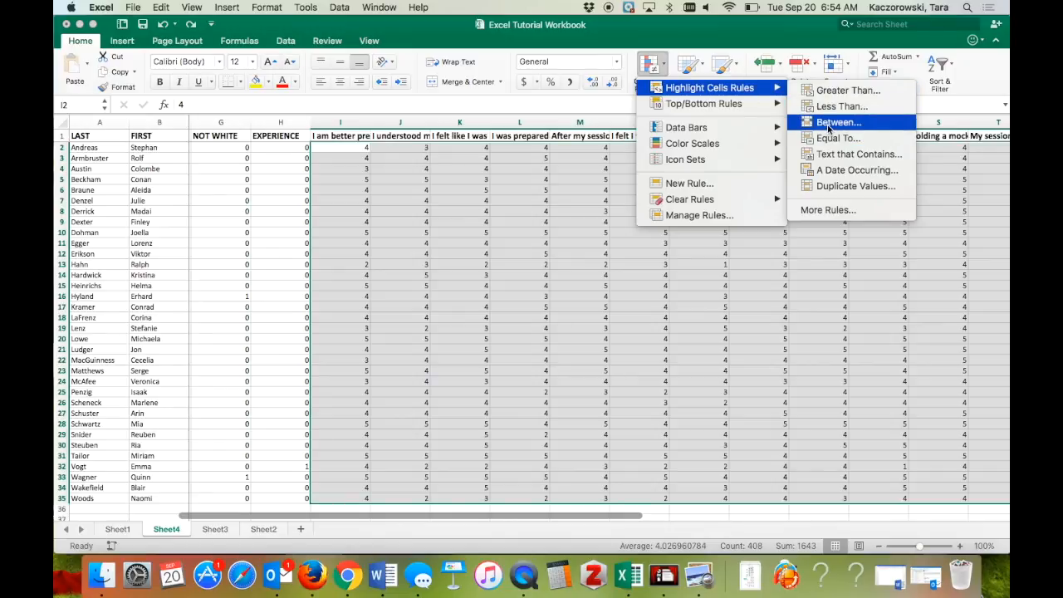
left_click(827, 125)
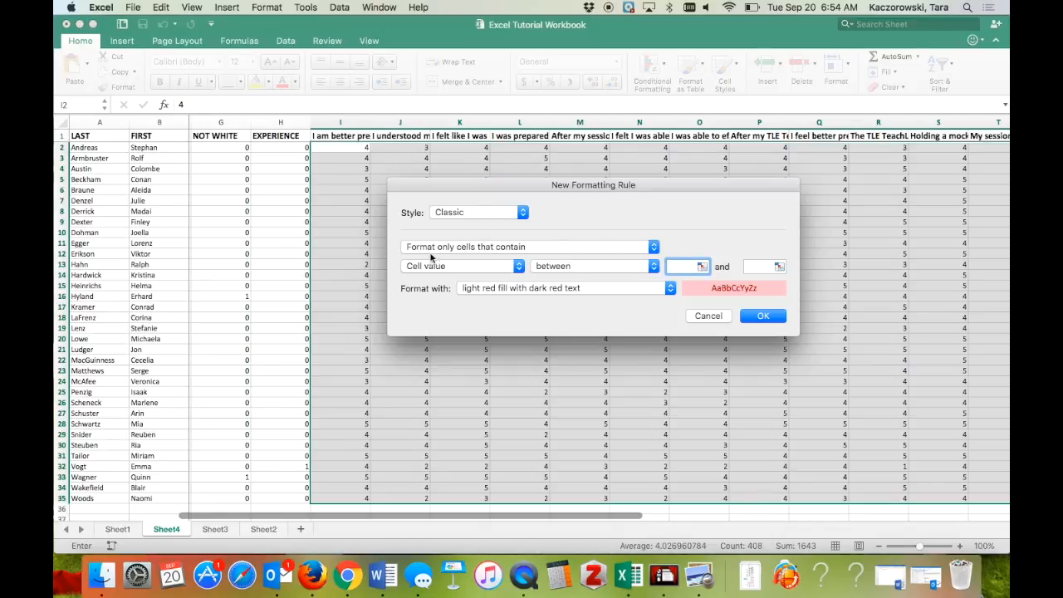
Step: Inspect the custom format's fill settings, then close them without changes
left_click(498, 290)
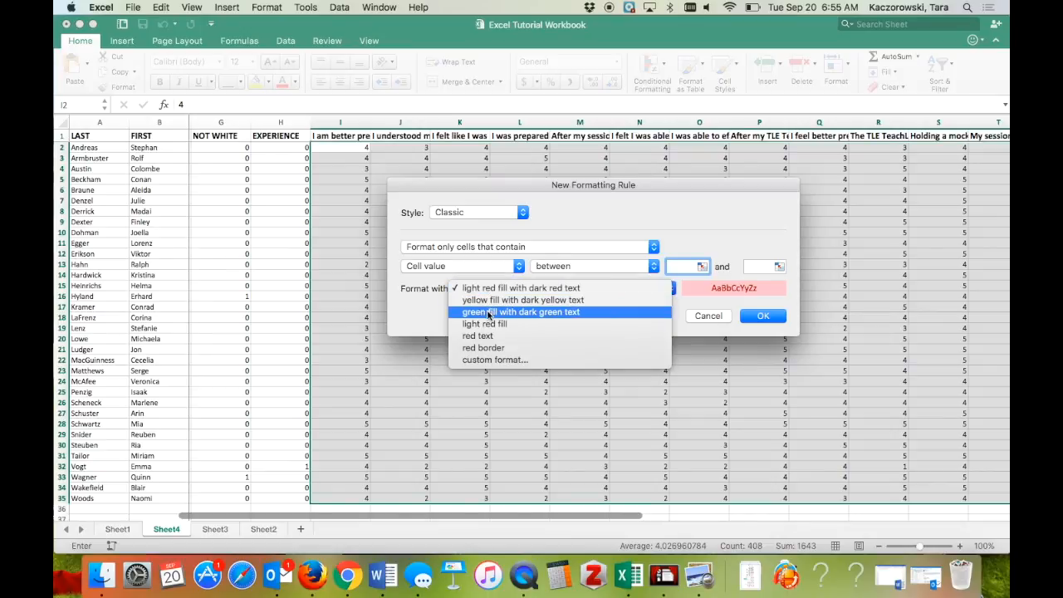
left_click(488, 359)
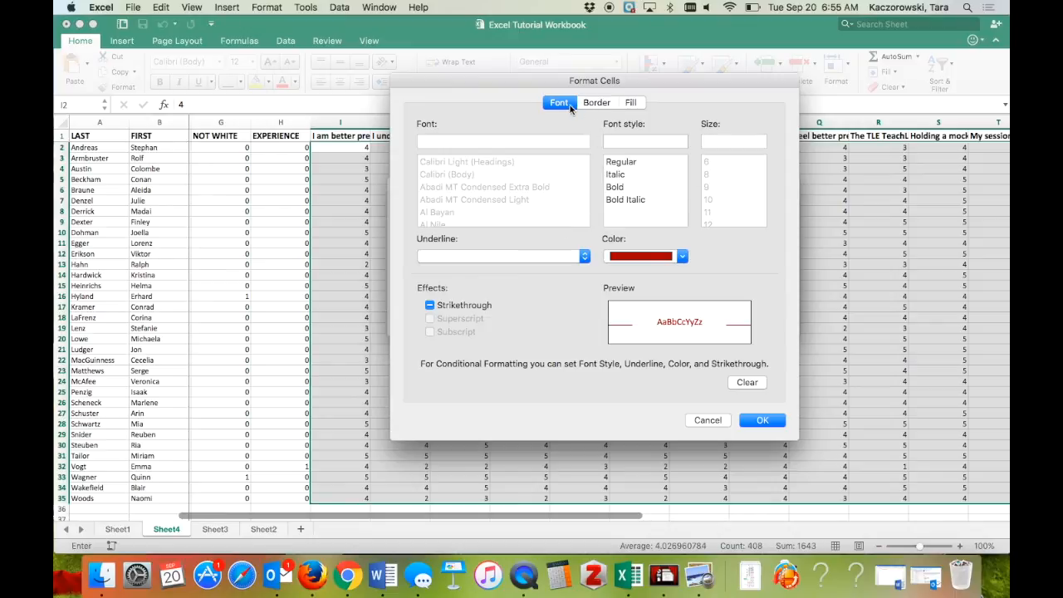
left_click(636, 103)
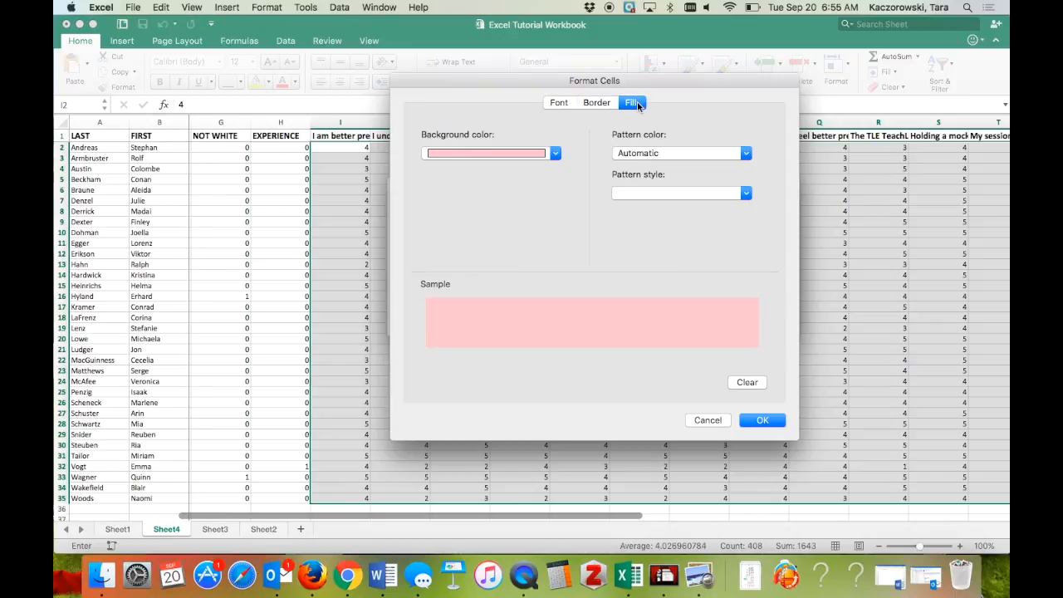
left_click(703, 419)
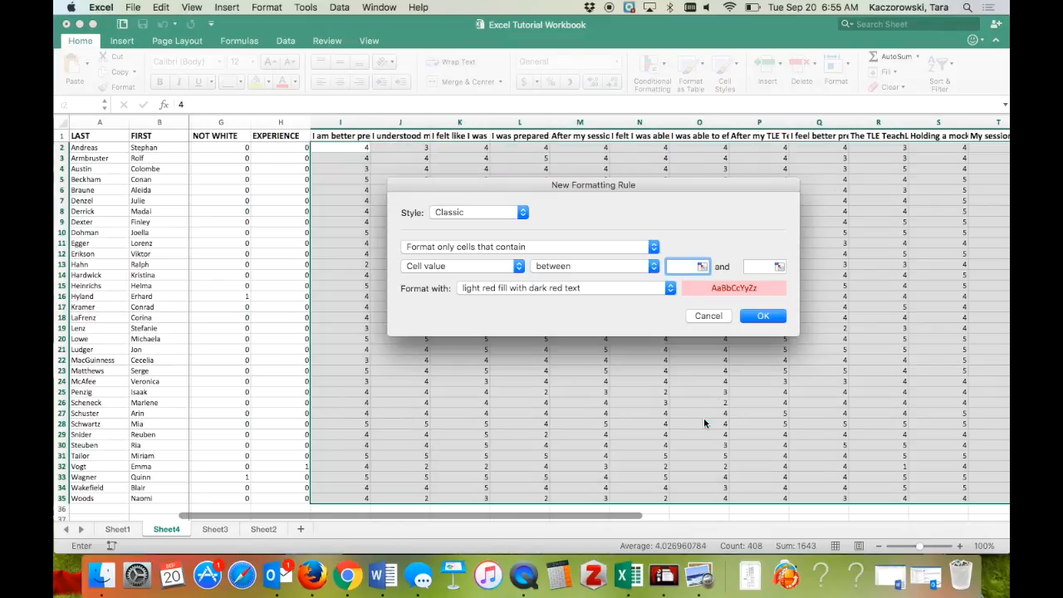
Step: Highlight values between 4 and 5 with green fill and dark green text
left_click(550, 286)
left_click(532, 311)
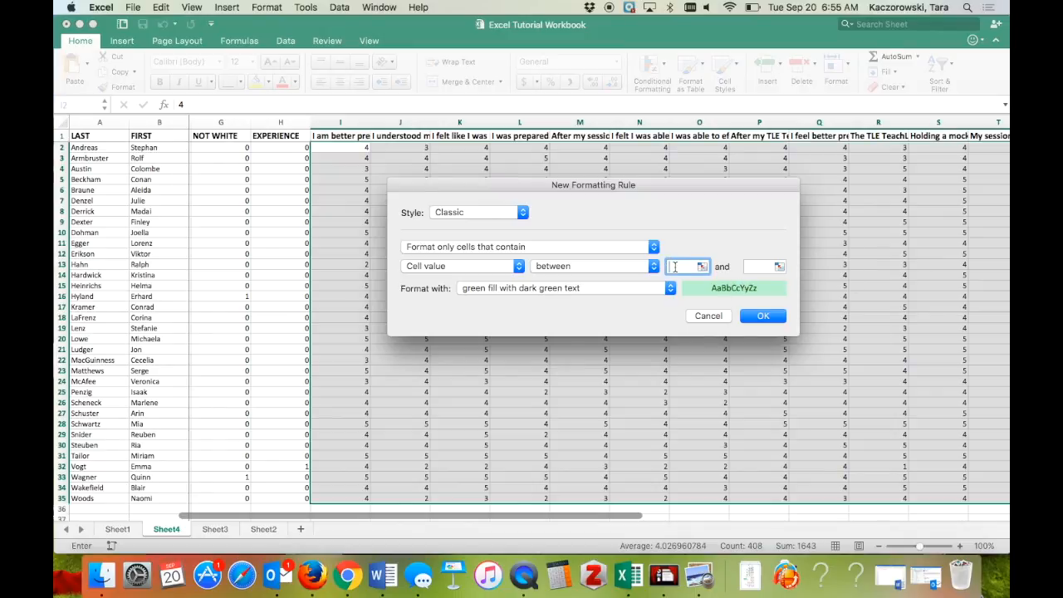
type("4")
key("Tab")
type("5")
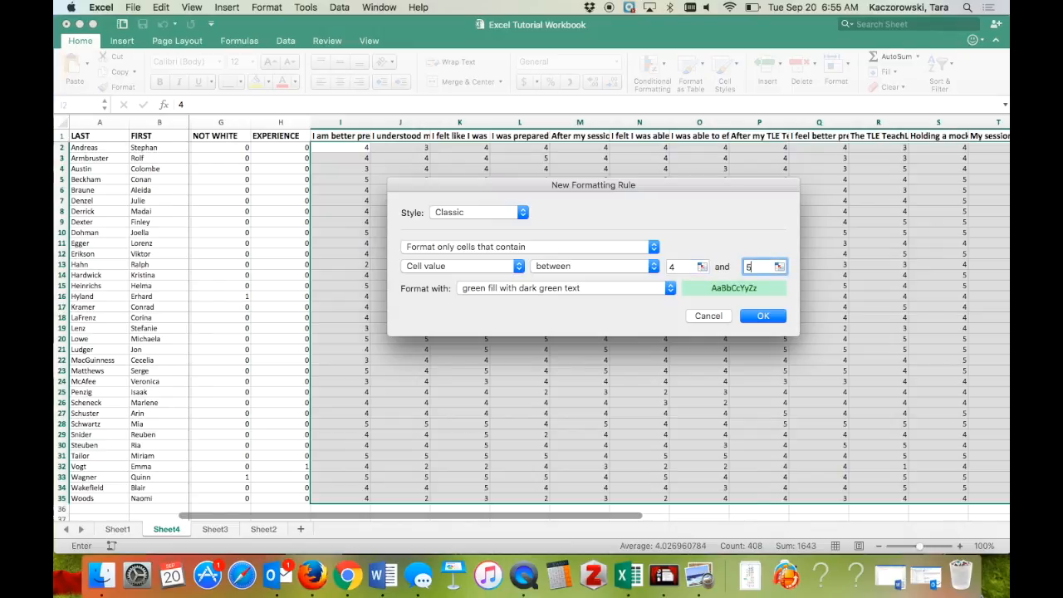
left_click(762, 316)
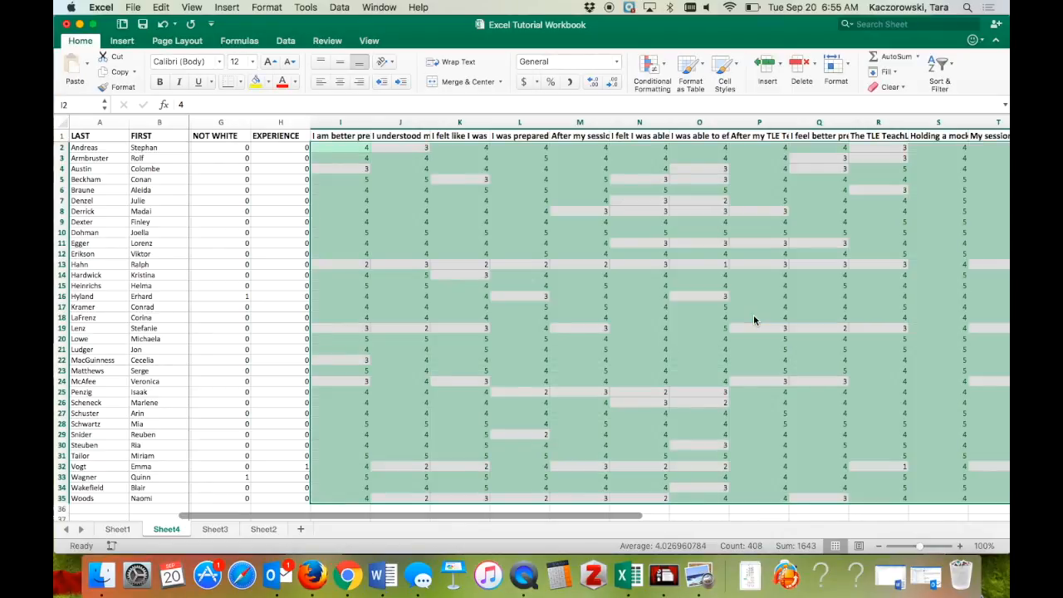
scroll(753, 318, "right", 3)
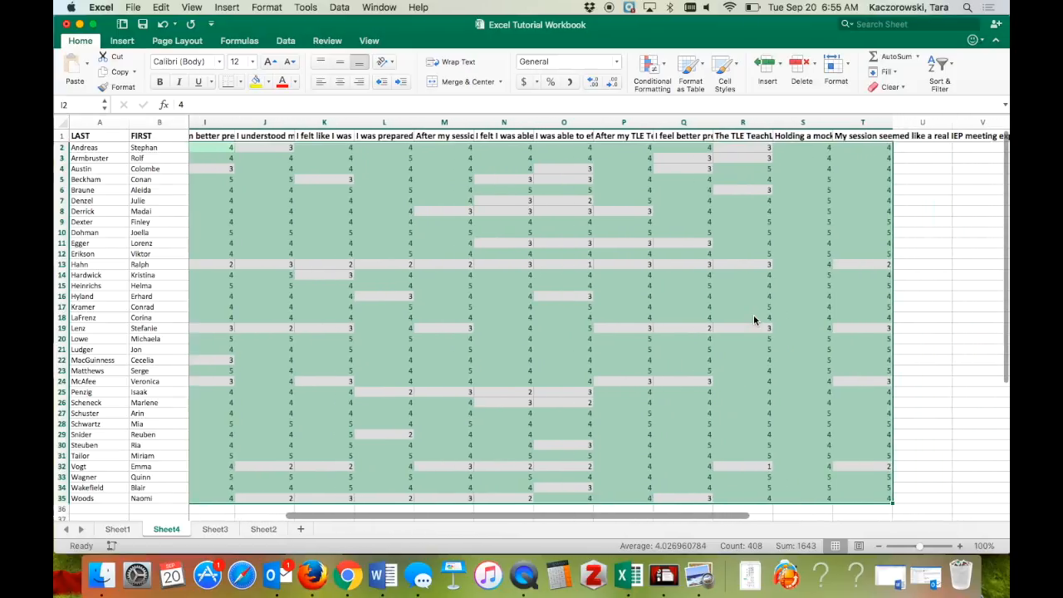
scroll(754, 319, "left", 3)
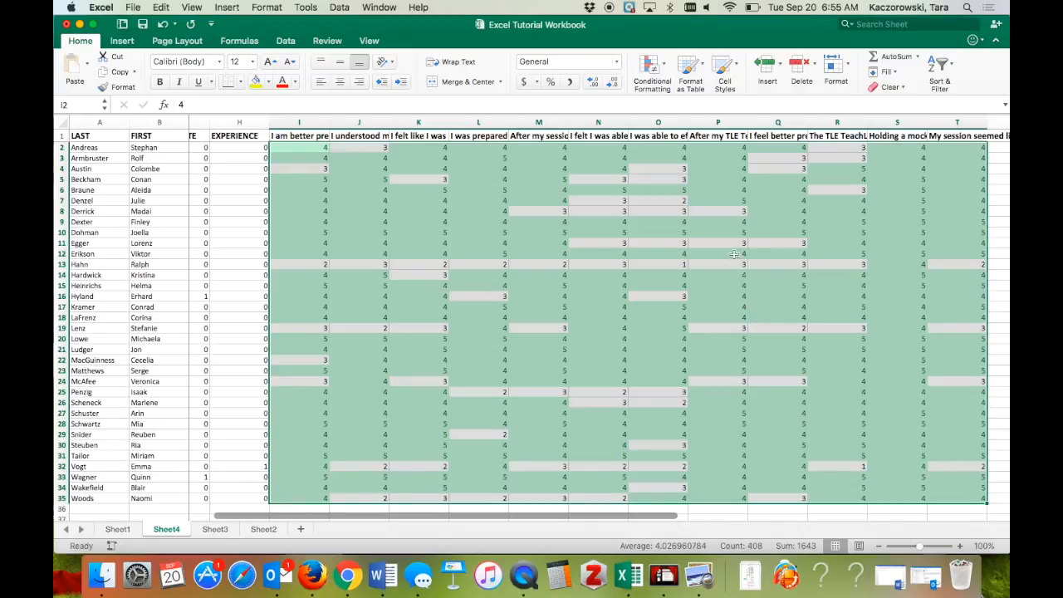
Step: Add an 'equal to 3' highlight rule using yellow fill with dark yellow text
left_click(664, 67)
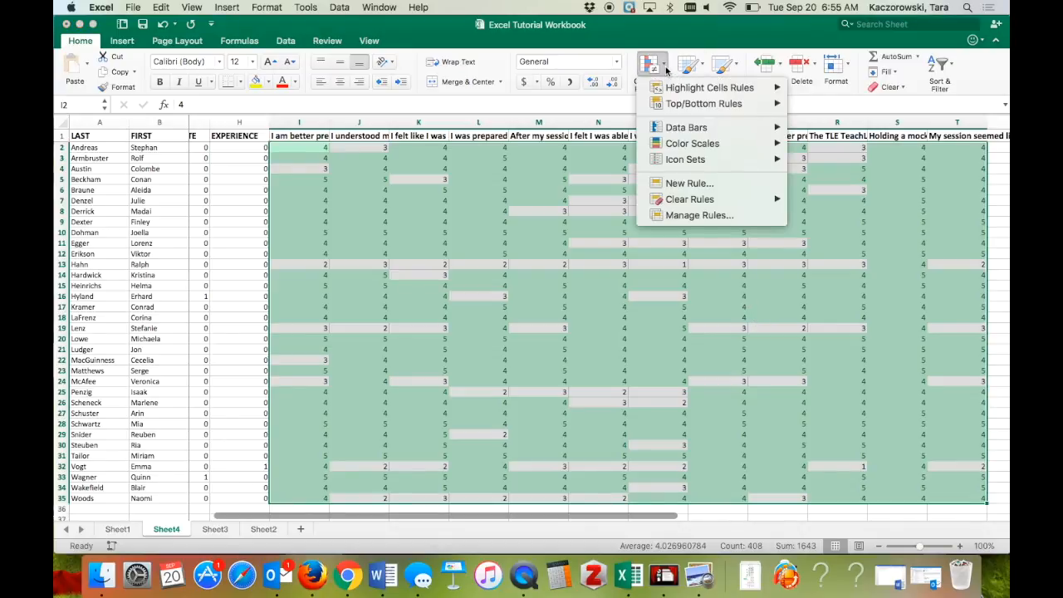
mouse_move(694, 90)
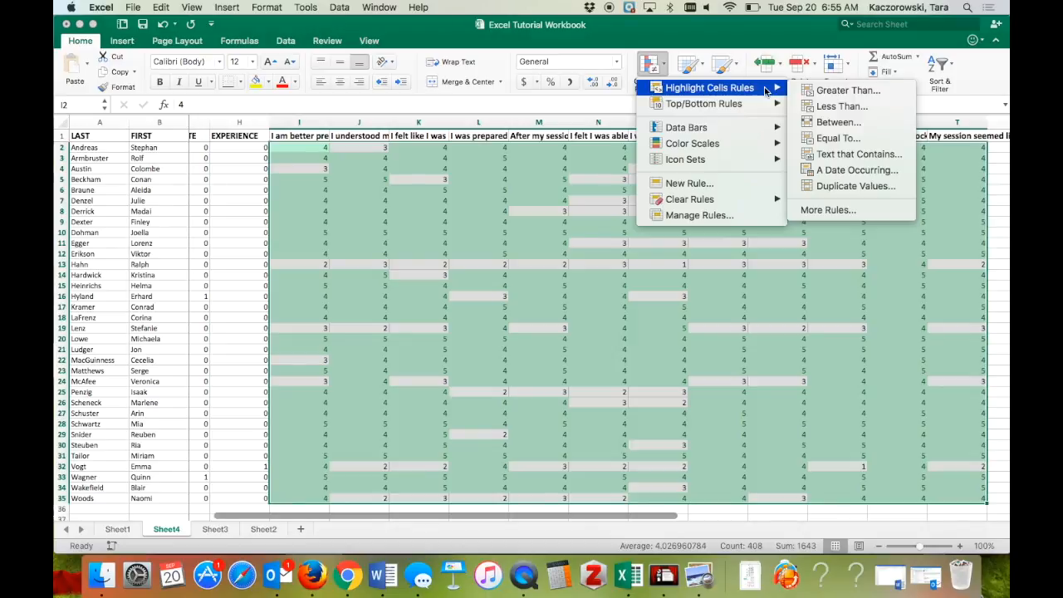
left_click(837, 123)
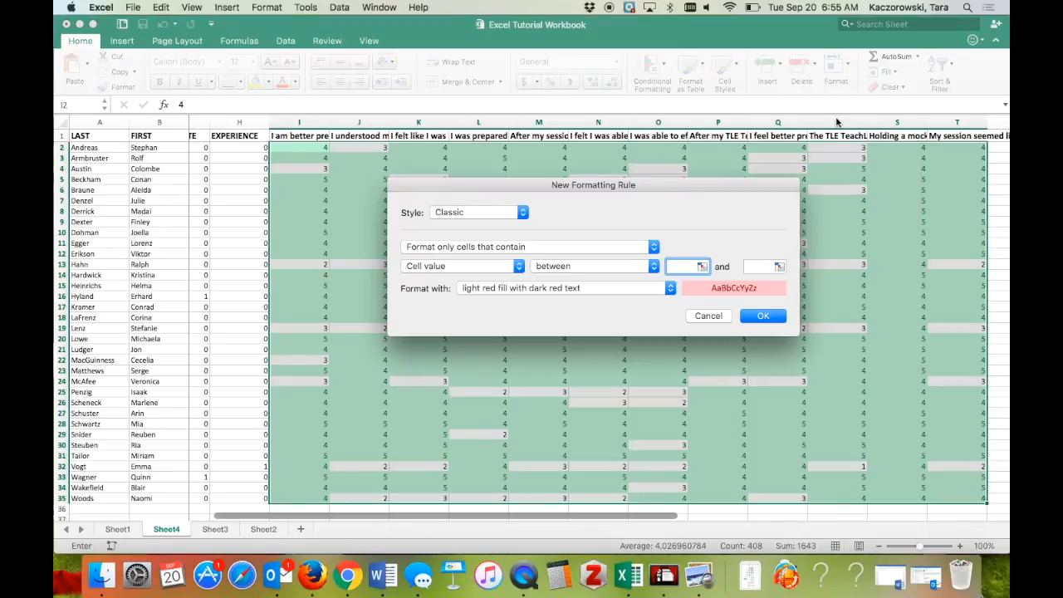
left_click(605, 267)
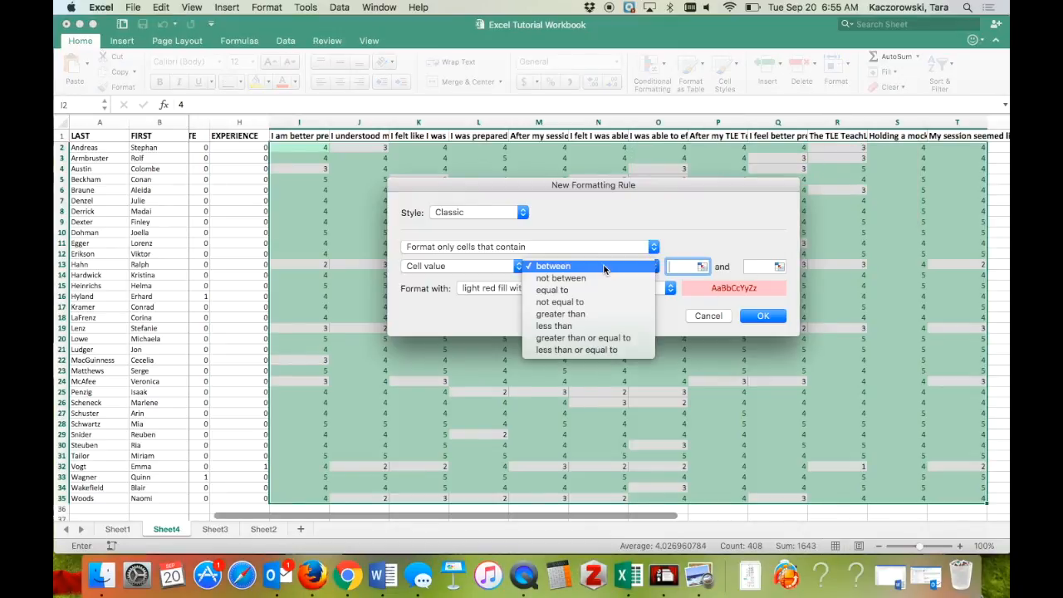
left_click(564, 290)
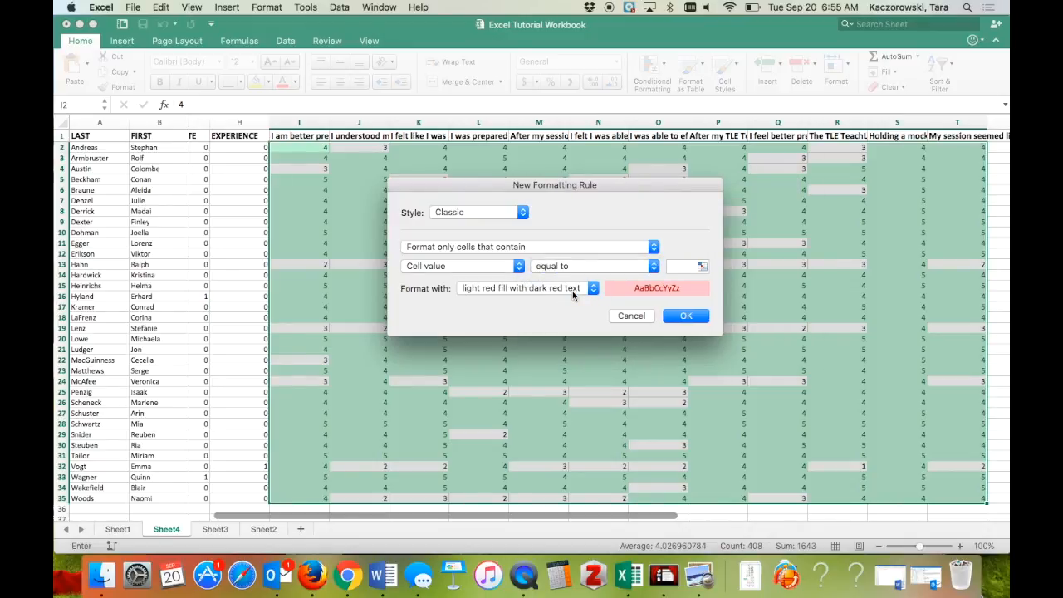
left_click(572, 291)
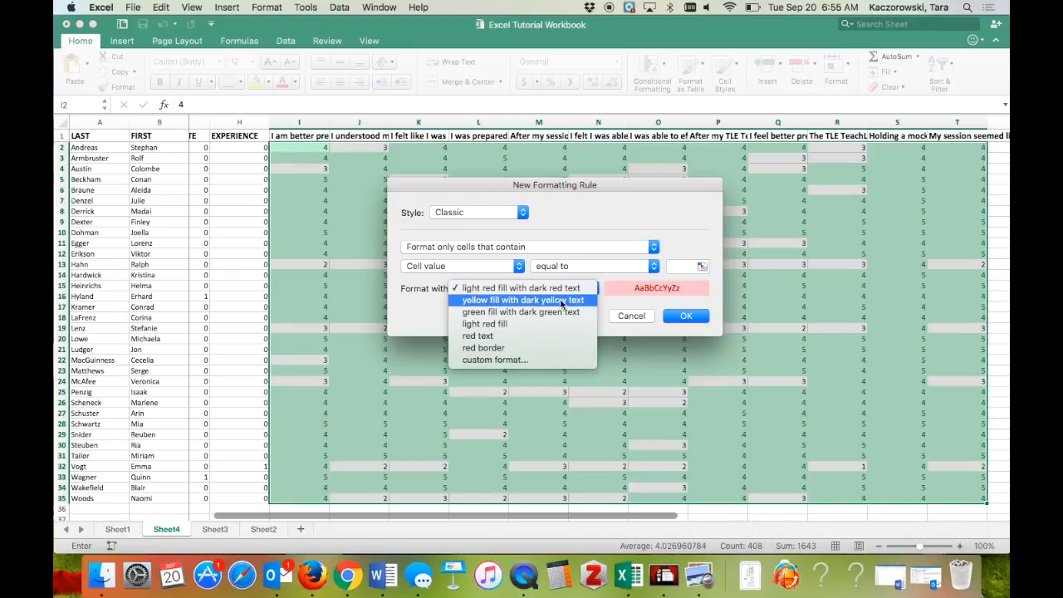
left_click(559, 301)
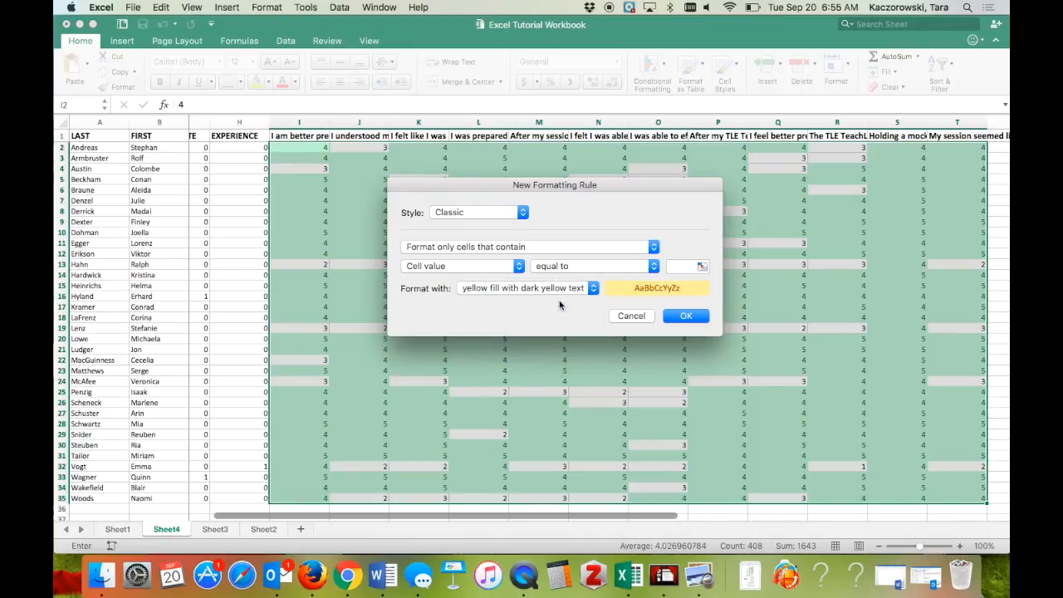
left_click(676, 267)
type("3")
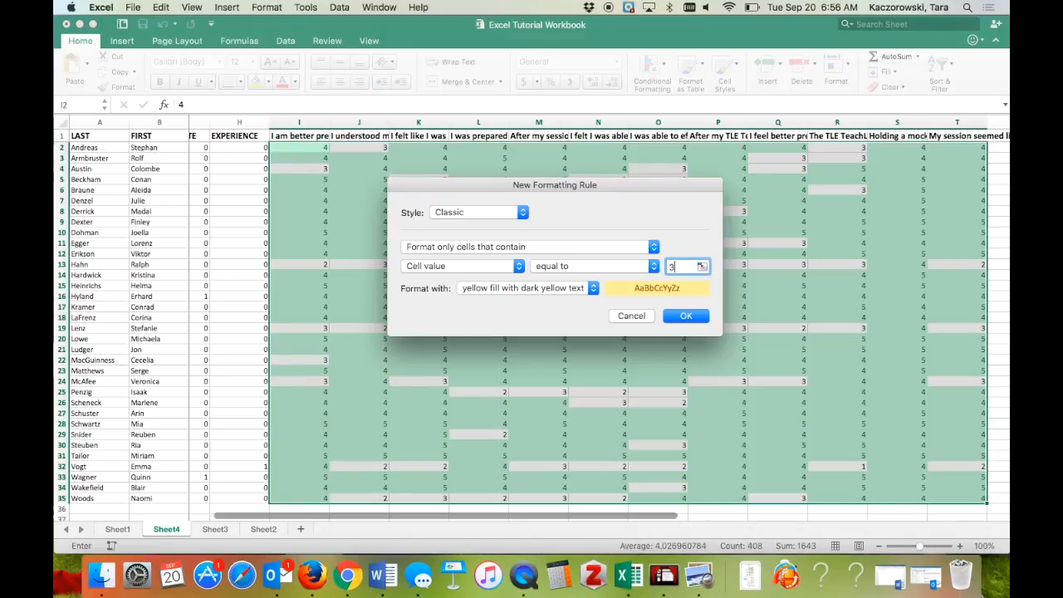
left_click(680, 315)
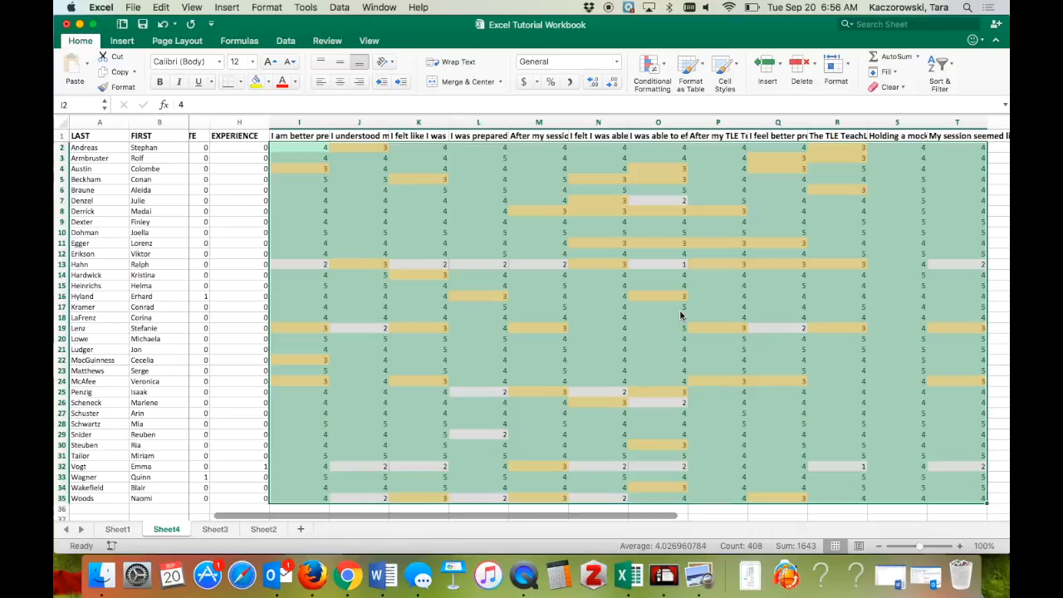
Step: Add a 'between 1 and 2' rule keeping the default light red fill with dark red text
left_click(664, 68)
mouse_move(726, 87)
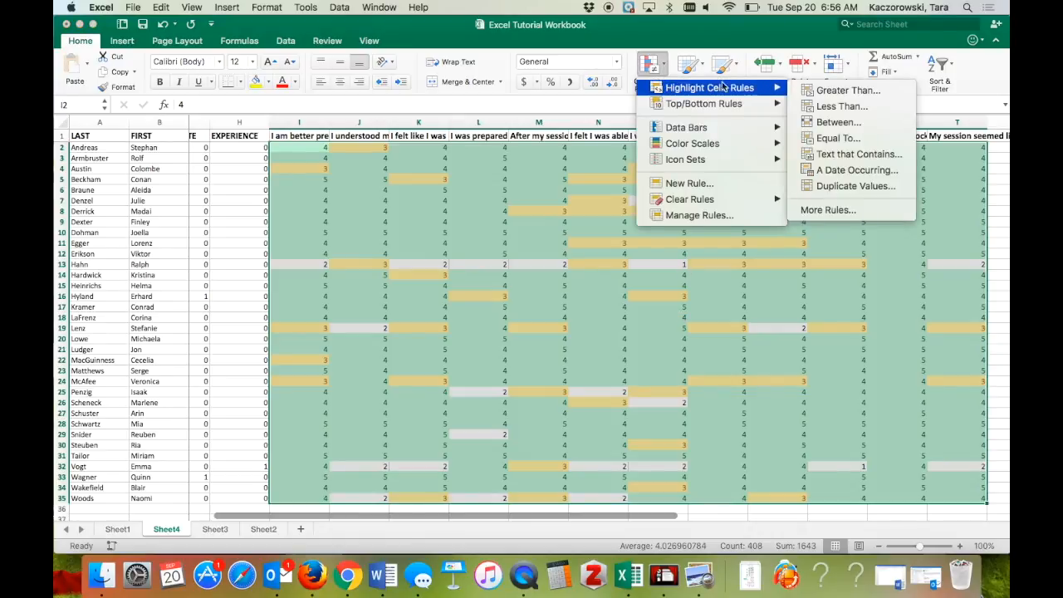
left_click(814, 122)
type("1")
left_click(755, 266)
type("2")
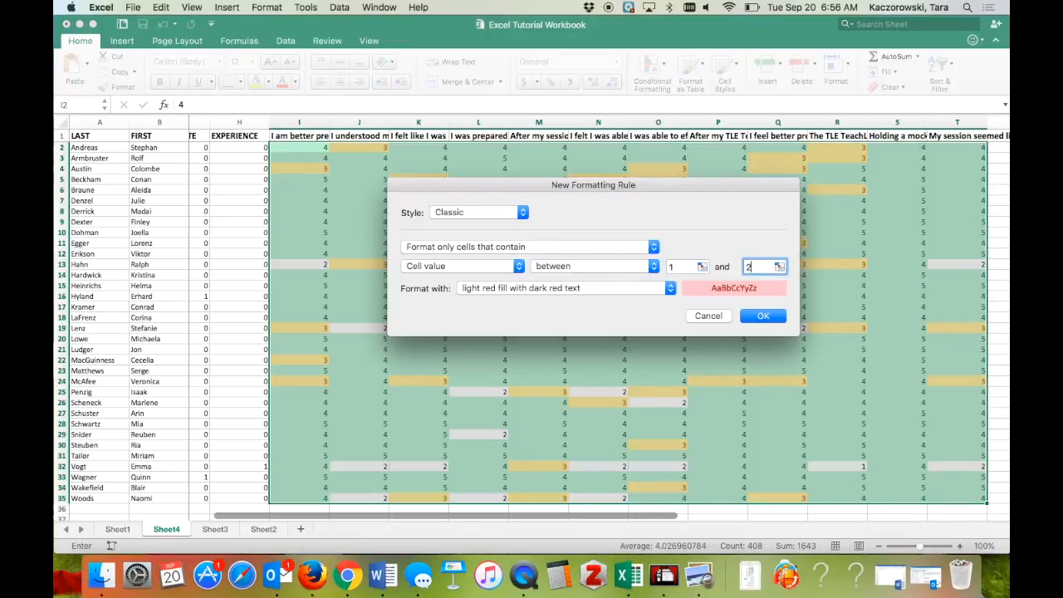
left_click(762, 316)
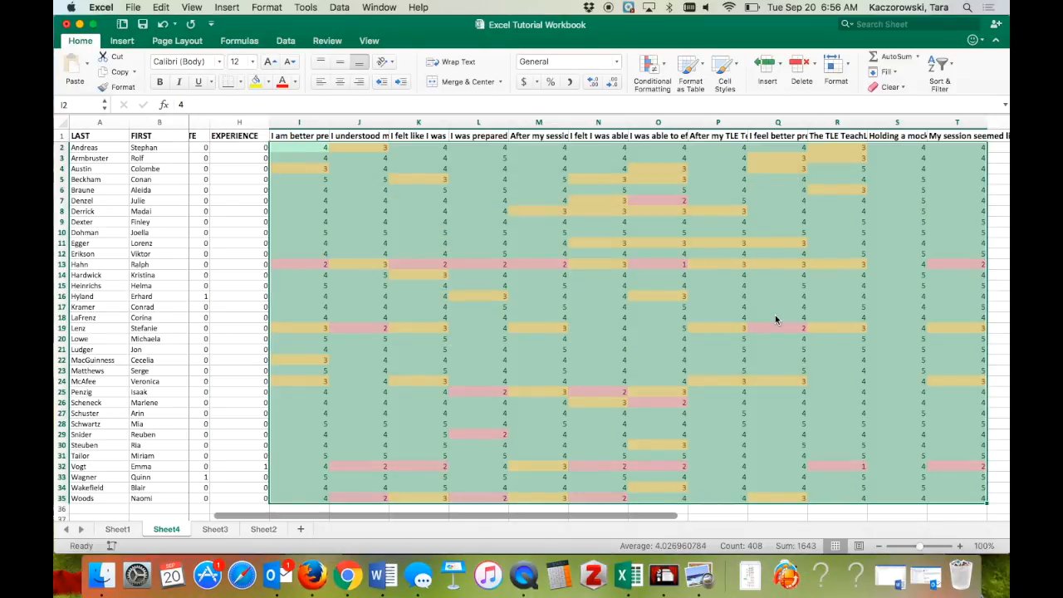
scroll(776, 320, "right", 2)
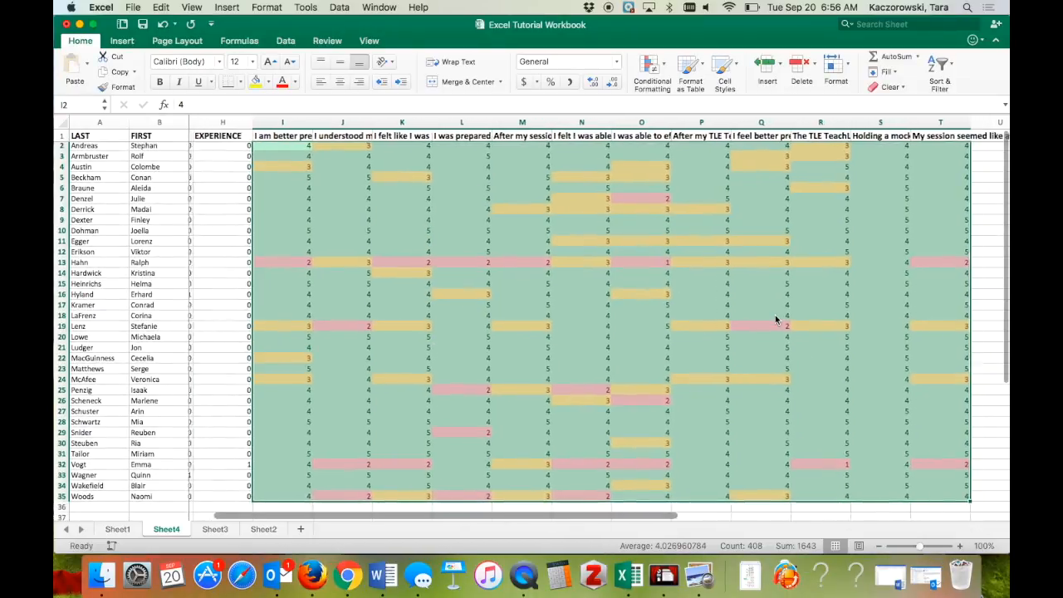
scroll(775, 318, "left", 2)
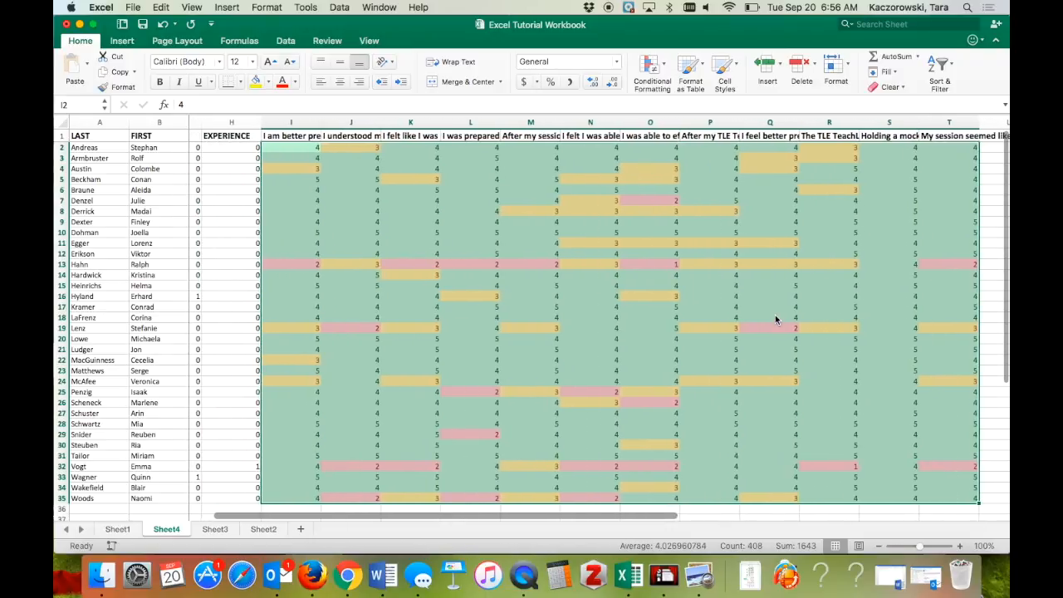
left_click(745, 298)
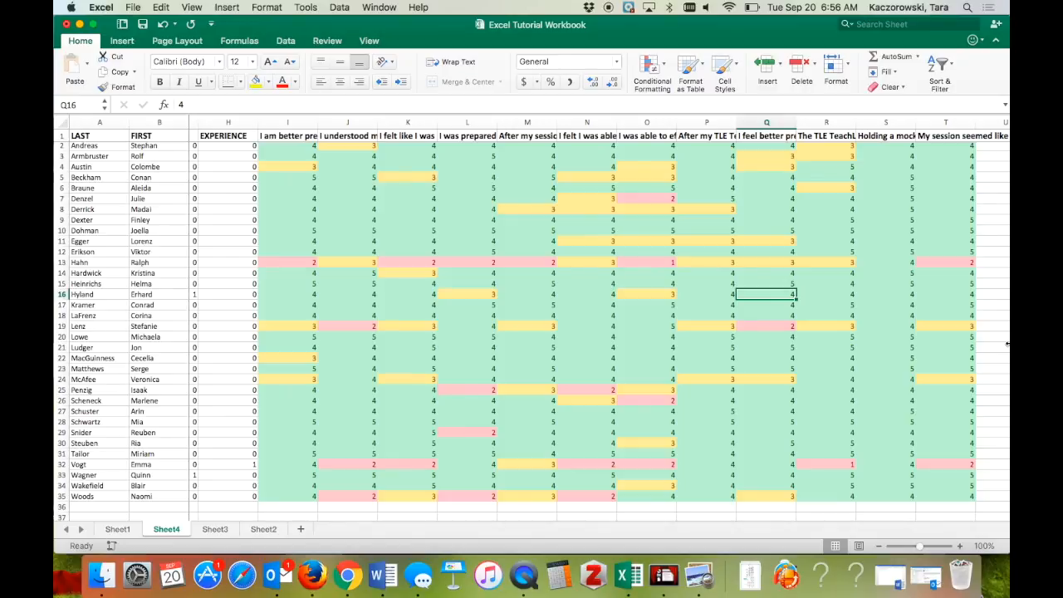
scroll(882, 285, "up", 1)
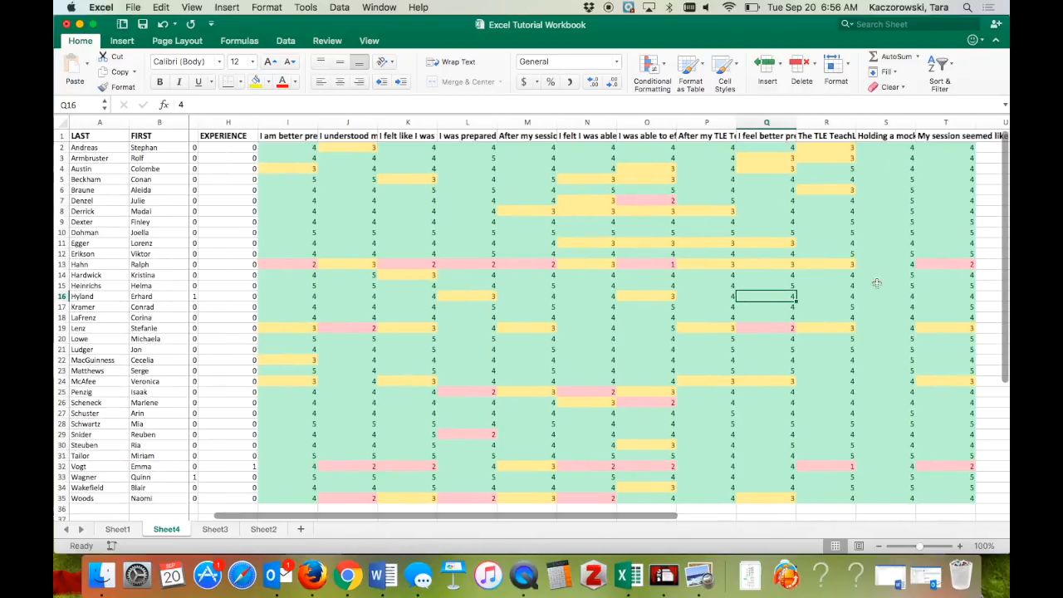
double_click(674, 147)
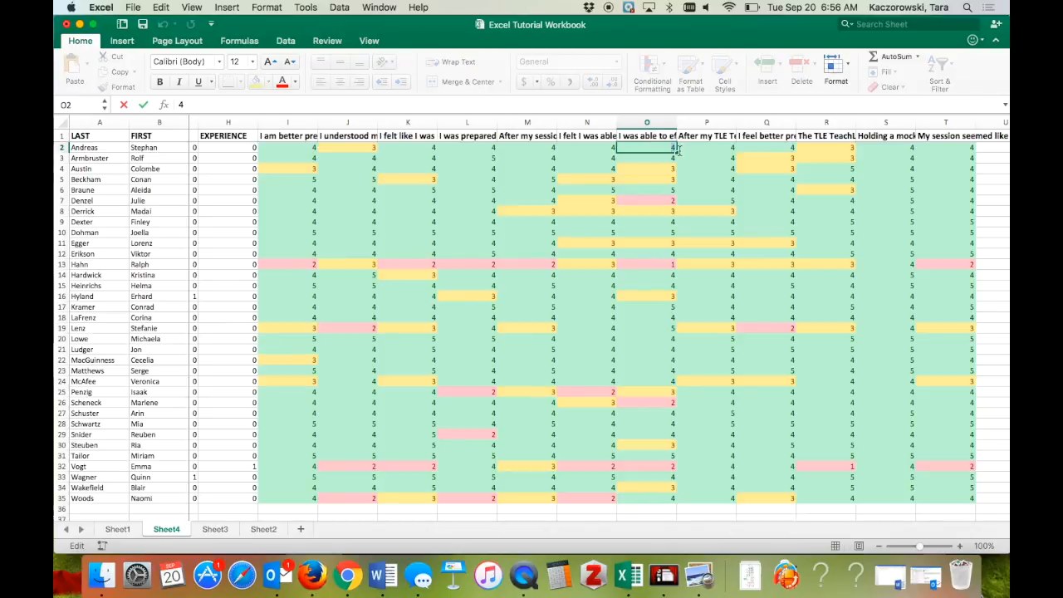
type("2")
key("Return")
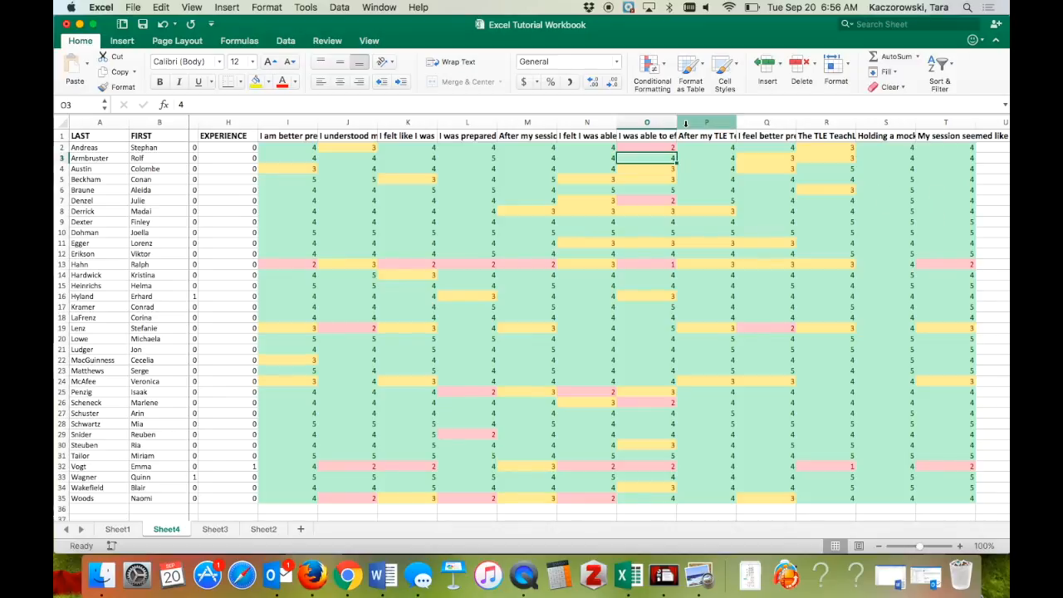
left_click(667, 148)
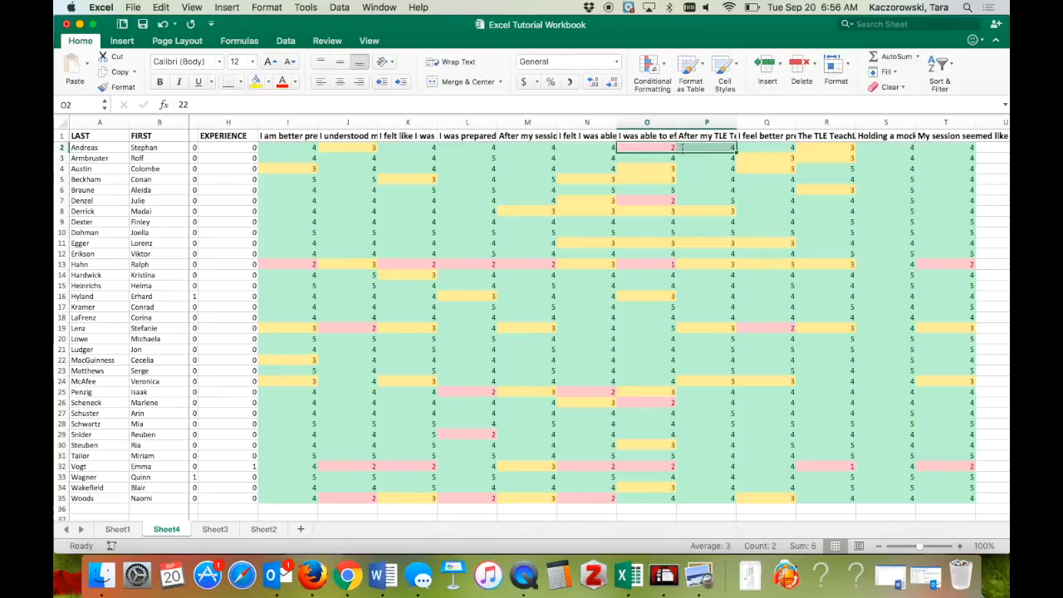
double_click(669, 148)
key("BackSpace")
type("4")
key("Return")
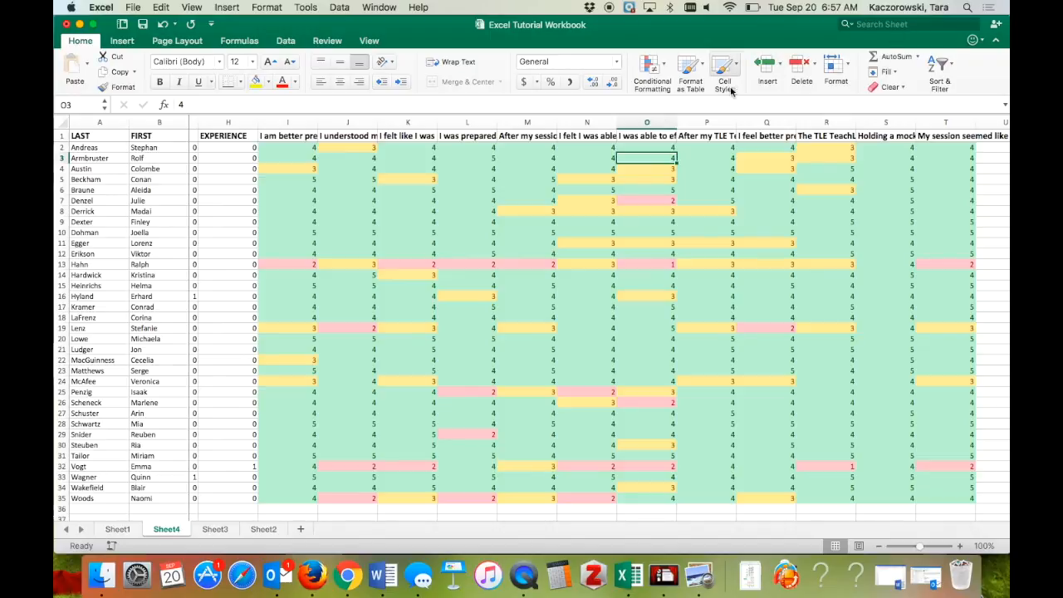
left_click(664, 65)
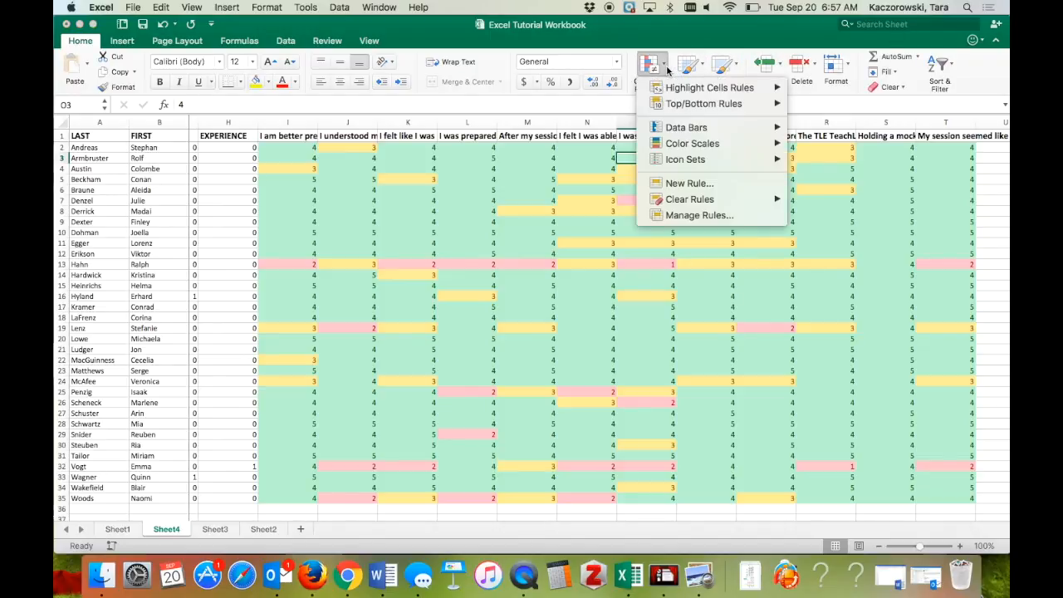
mouse_move(674, 105)
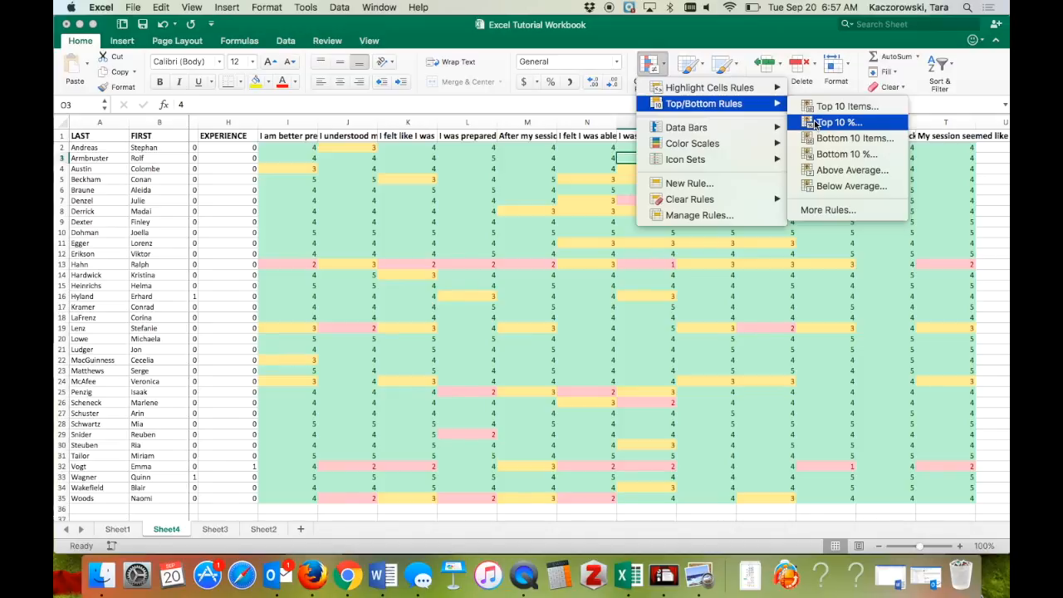
left_click(713, 216)
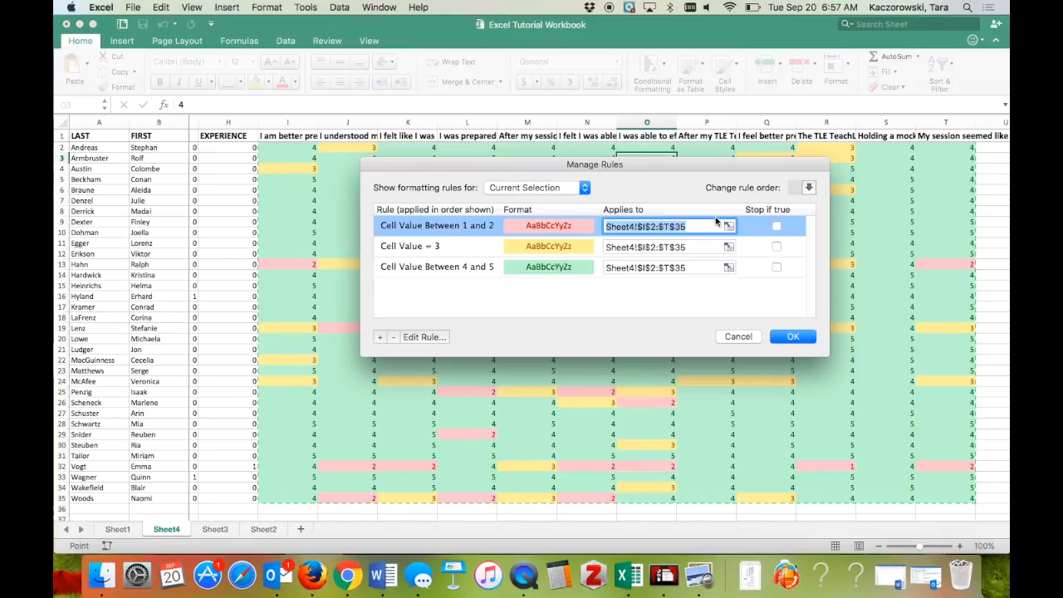
left_click(738, 337)
left_click(820, 395)
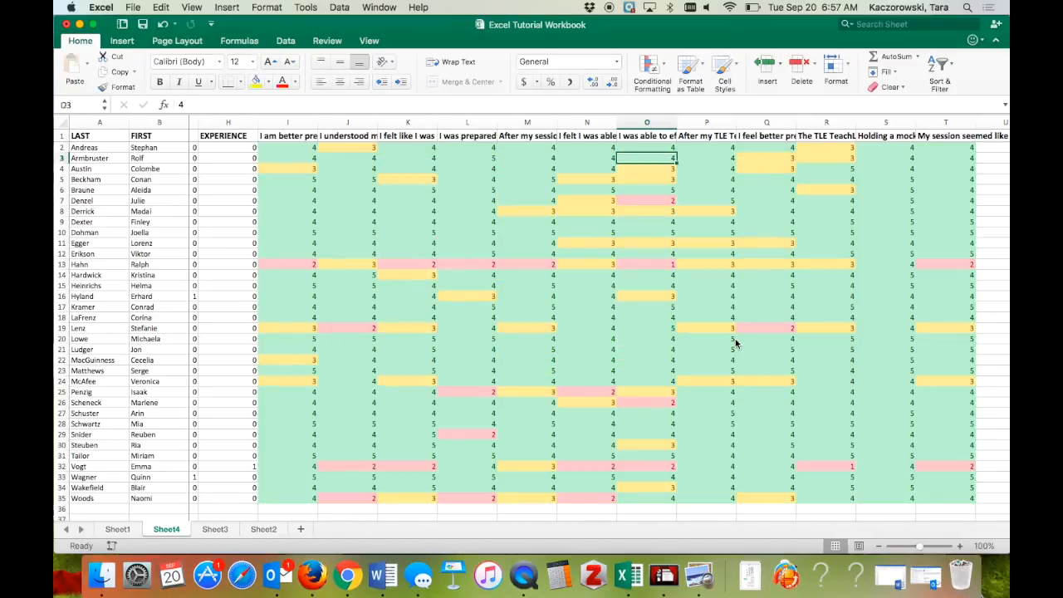
scroll(818, 395, "left", 2)
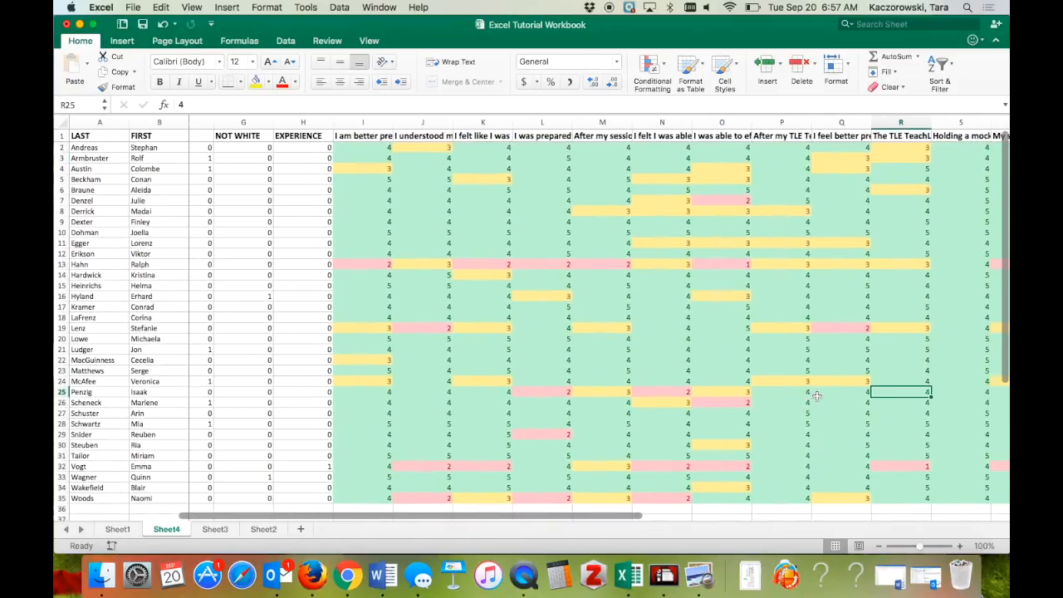